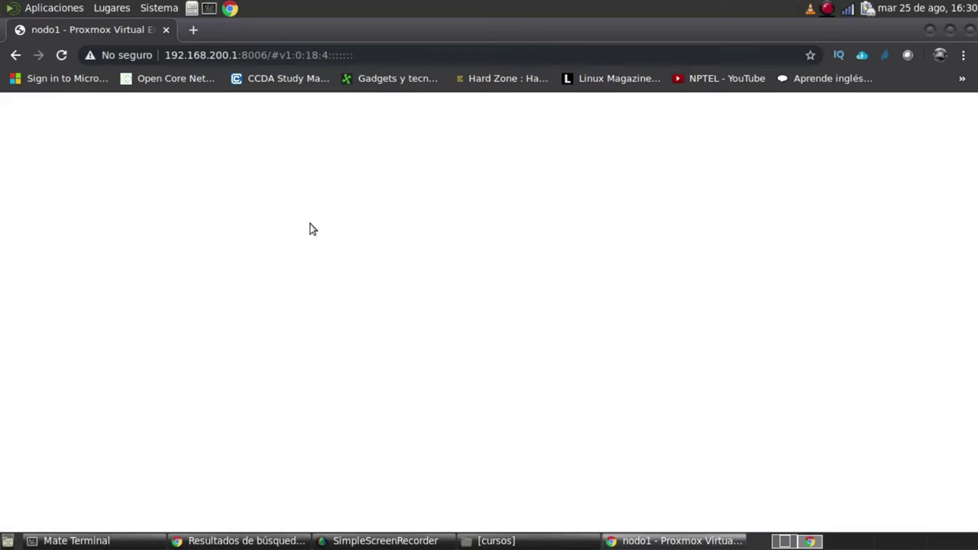
# Step: Enter the root user name and the account password in the login form, and set the language to Spanish
pyautogui.write('ot')
pyautogui.press('Tab')
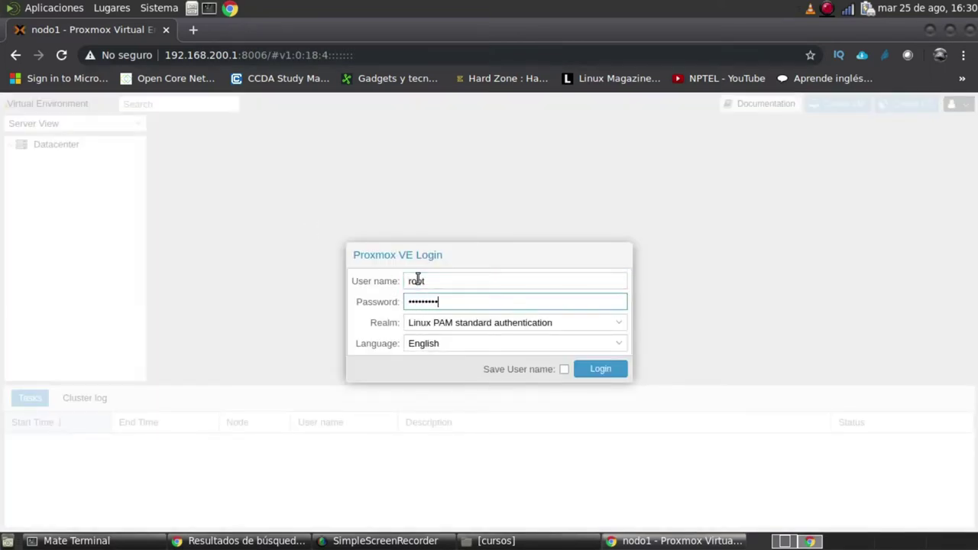
pyautogui.click(477, 345)
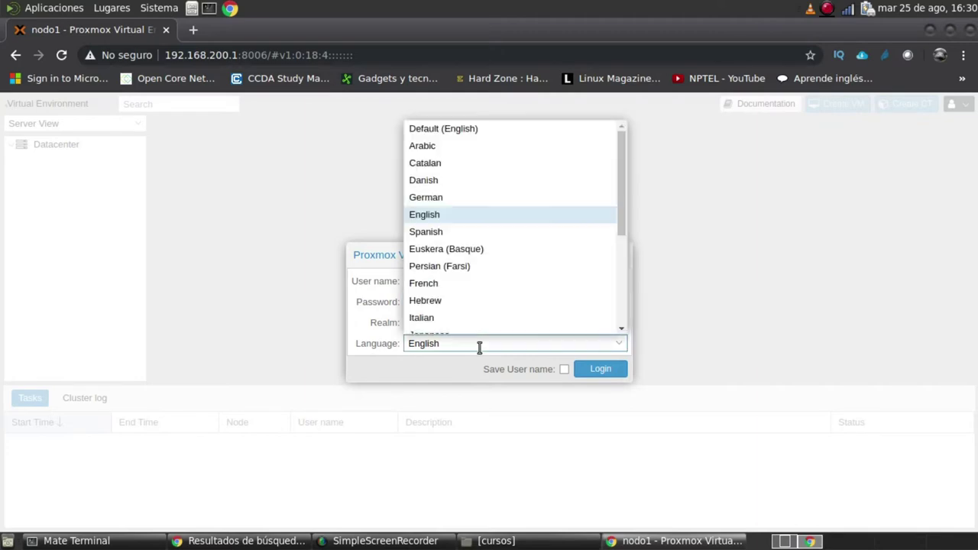
pyautogui.click(451, 232)
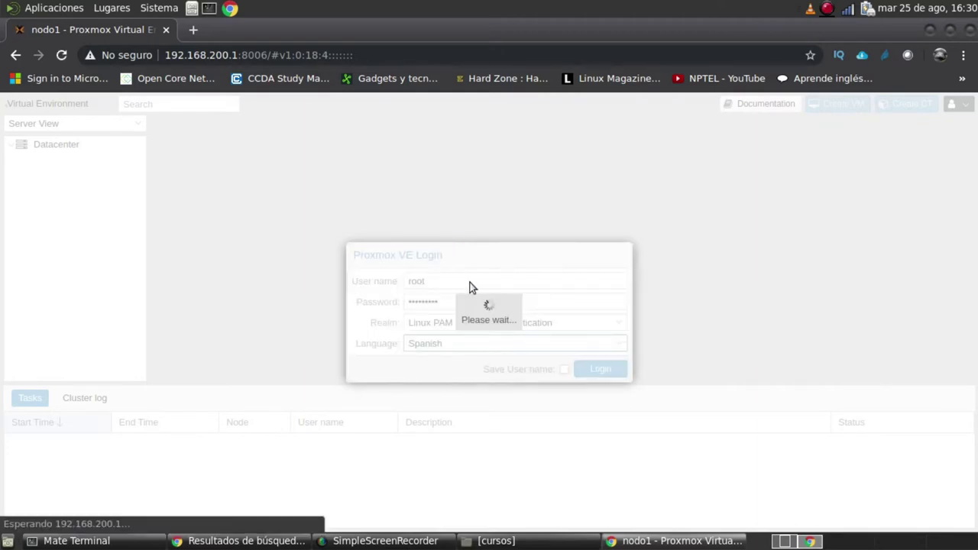
# Step: Log in as root with the account password under Linux PAM authentication and dismiss the subscription notice
pyautogui.write('root')
pyautogui.press('Tab')
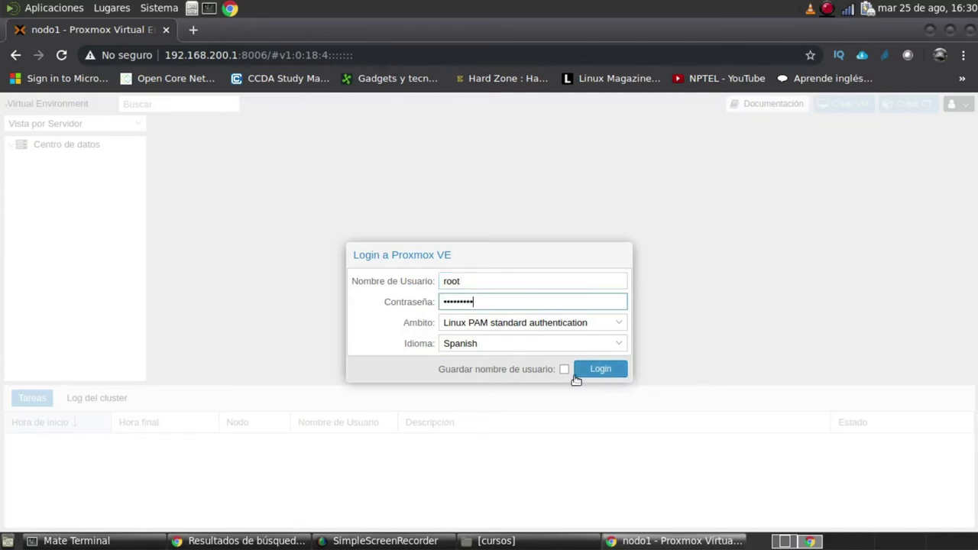
pyautogui.click(595, 369)
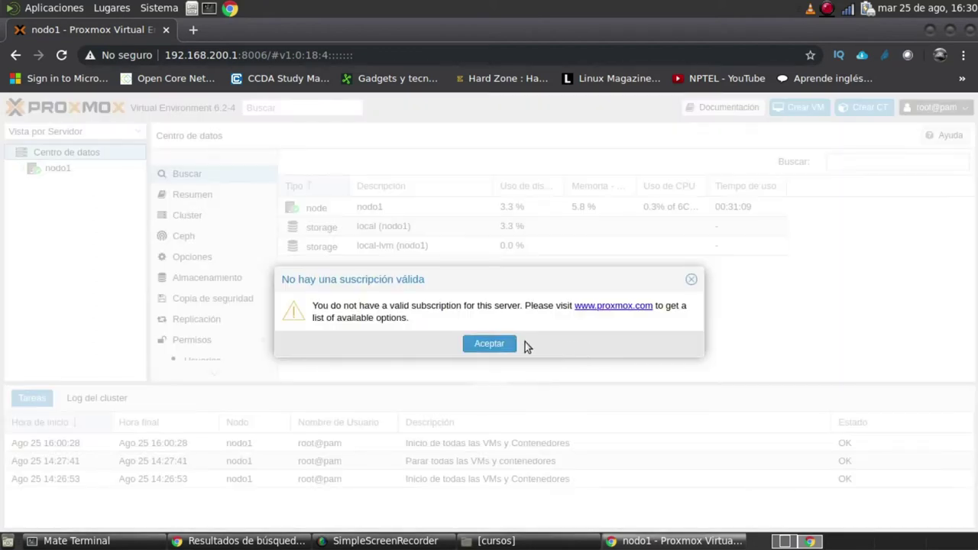
pyautogui.click(491, 344)
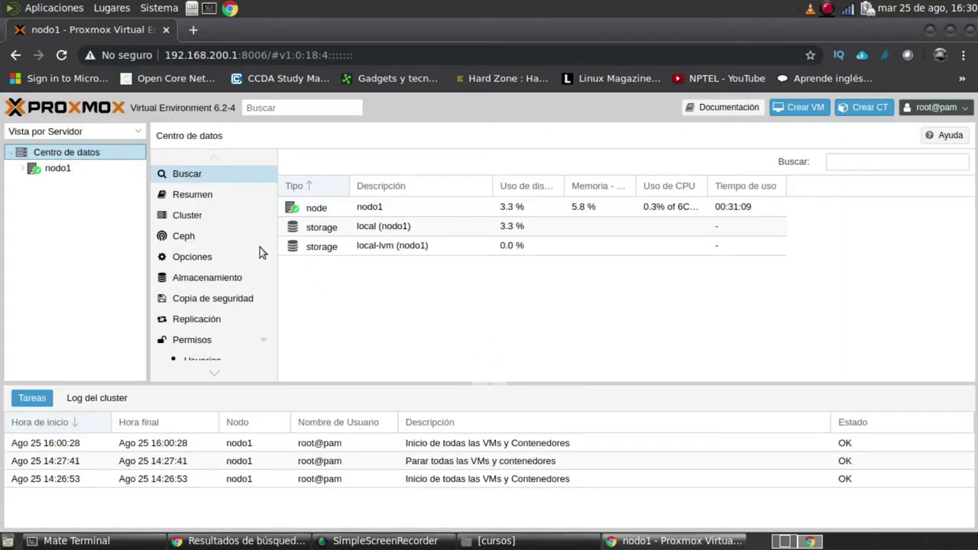
# Step: Review the datacenter summary's health and guests sections and the Virtual Environment version in the header
pyautogui.click(187, 195)
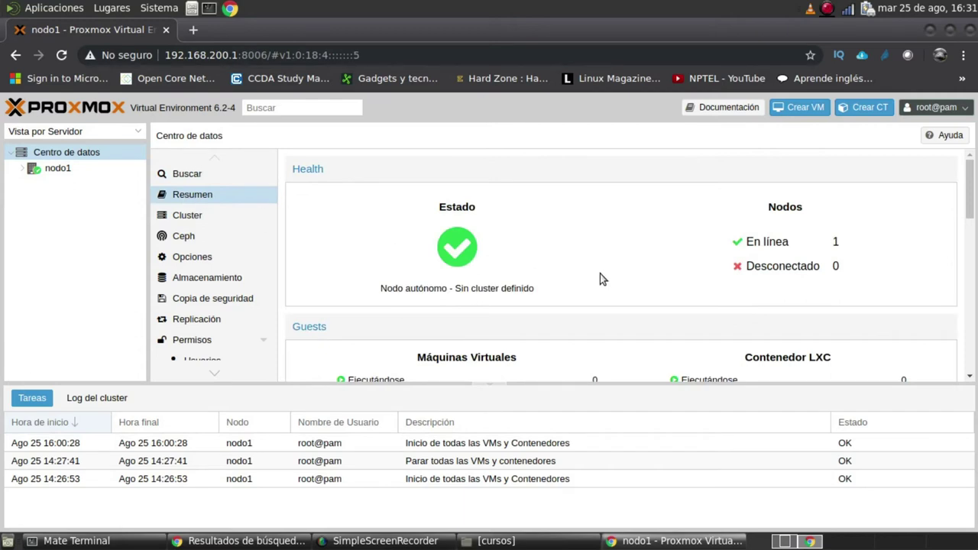
pyautogui.scroll(-2, 600, 277)
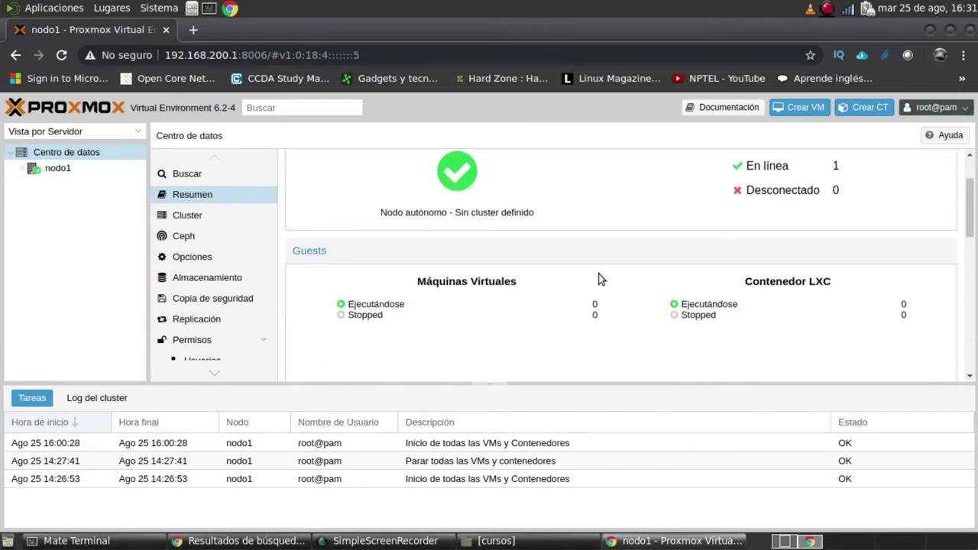
pyautogui.moveTo(238, 106); pyautogui.dragTo(130, 108)
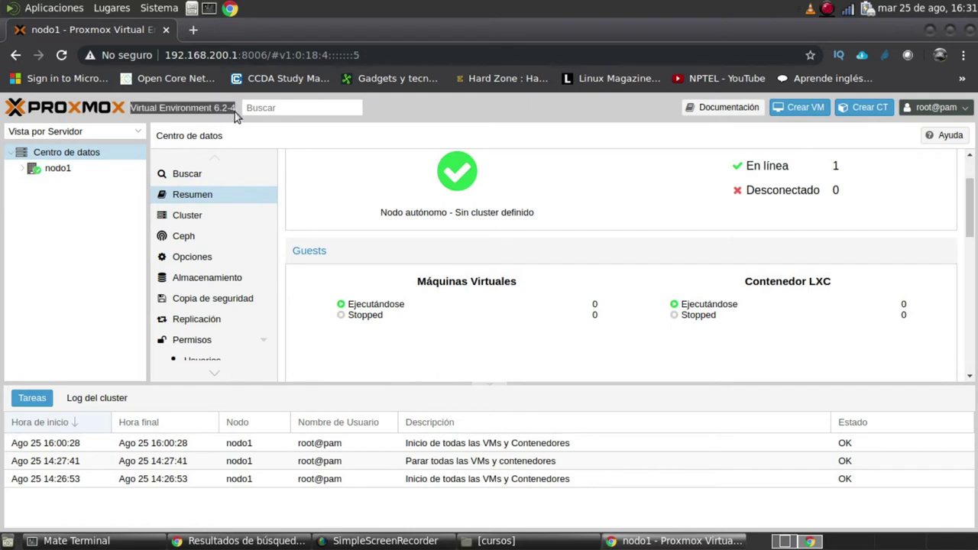
# Step: Expand nodo1 and check the storage usage in the summaries of local and local-lvm
pyautogui.click(23, 168)
pyautogui.click(82, 201)
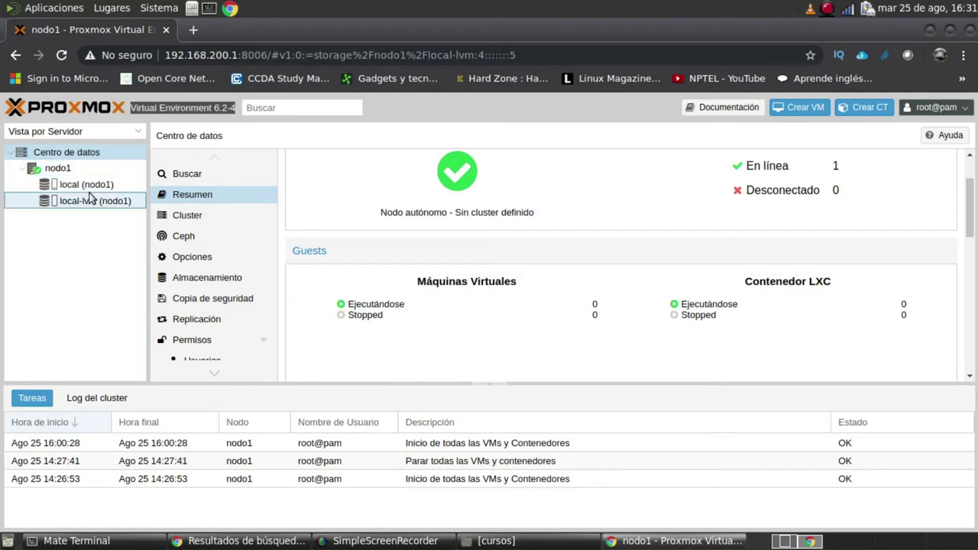
pyautogui.click(92, 187)
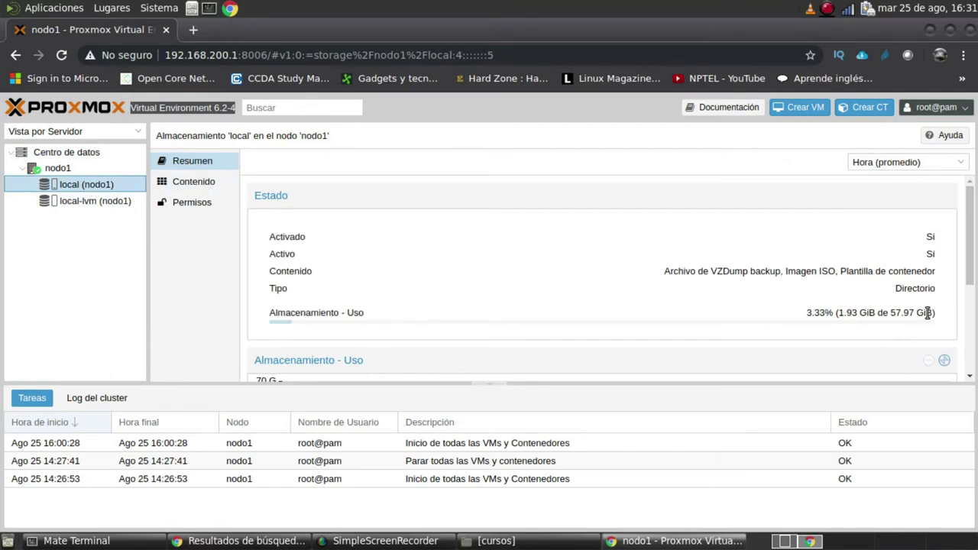
pyautogui.moveTo(930, 313); pyautogui.dragTo(782, 323)
pyautogui.click(882, 325)
pyautogui.click(115, 201)
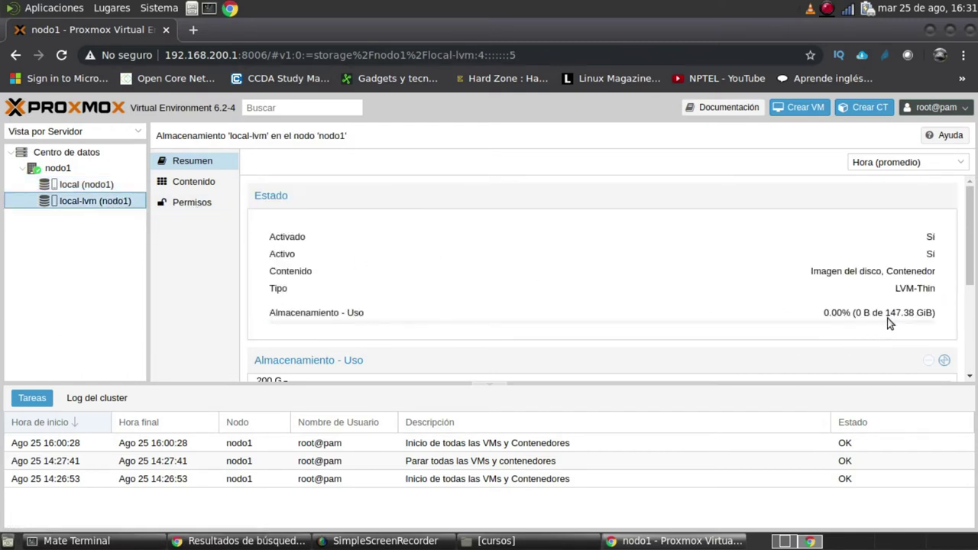
pyautogui.tripleClick(891, 313)
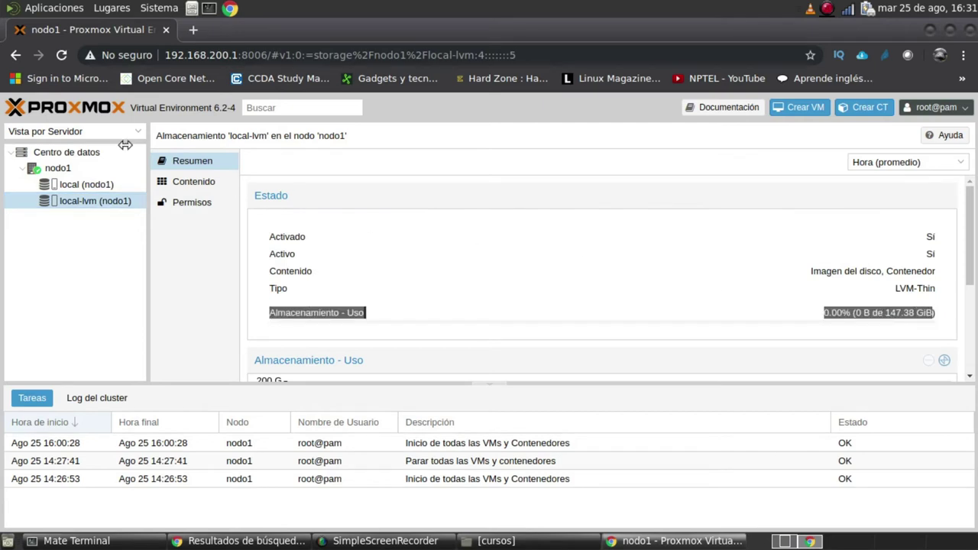
# Step: Inspect nodo1's physical disks, including /dev/sdb, reload the disk list, and return to the local-lvm storage summary
pyautogui.click(63, 165)
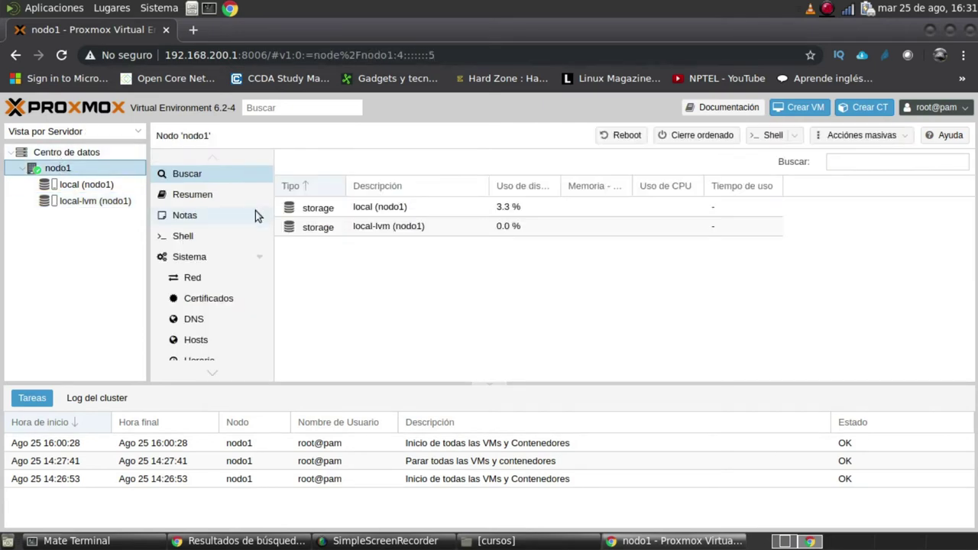
pyautogui.scroll(-3, 246, 245)
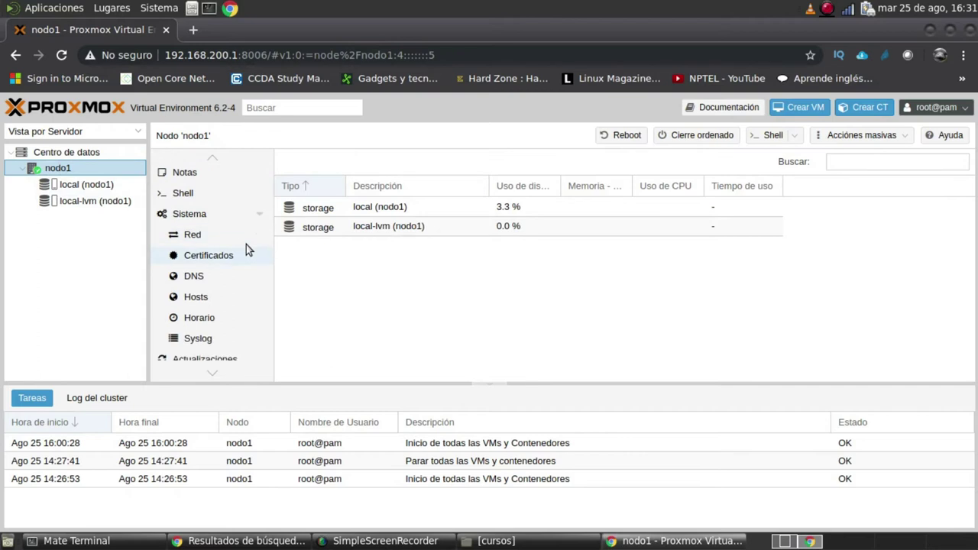
pyautogui.scroll(-4, 246, 249)
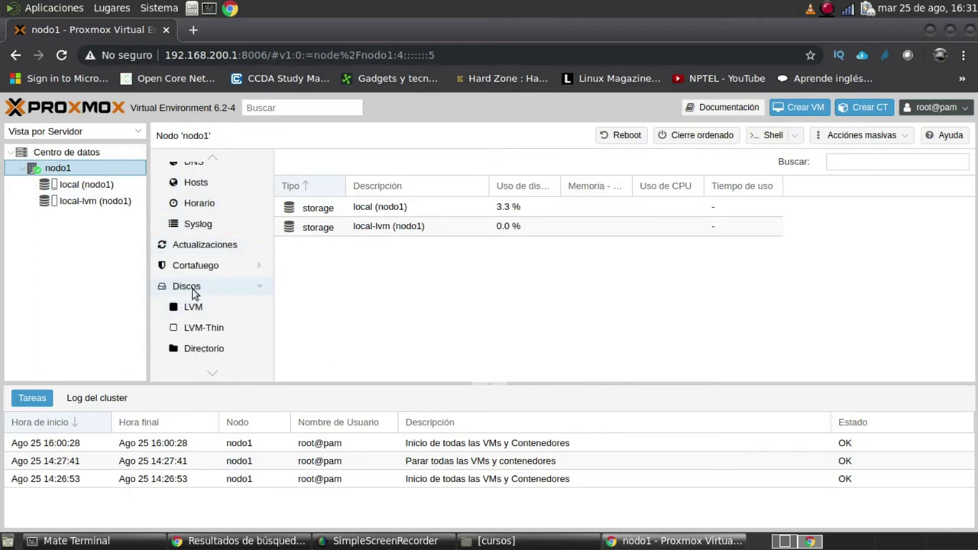
pyautogui.click(191, 287)
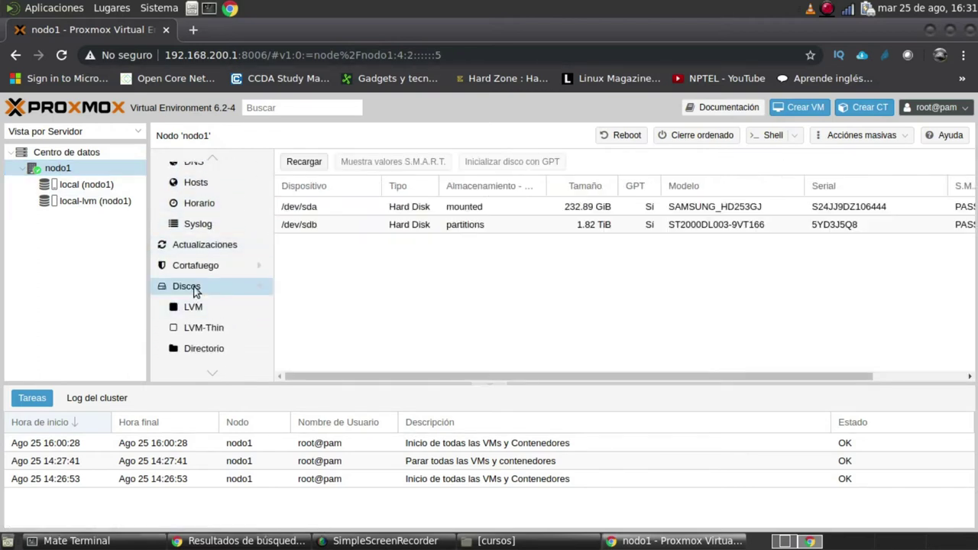
pyautogui.click(608, 228)
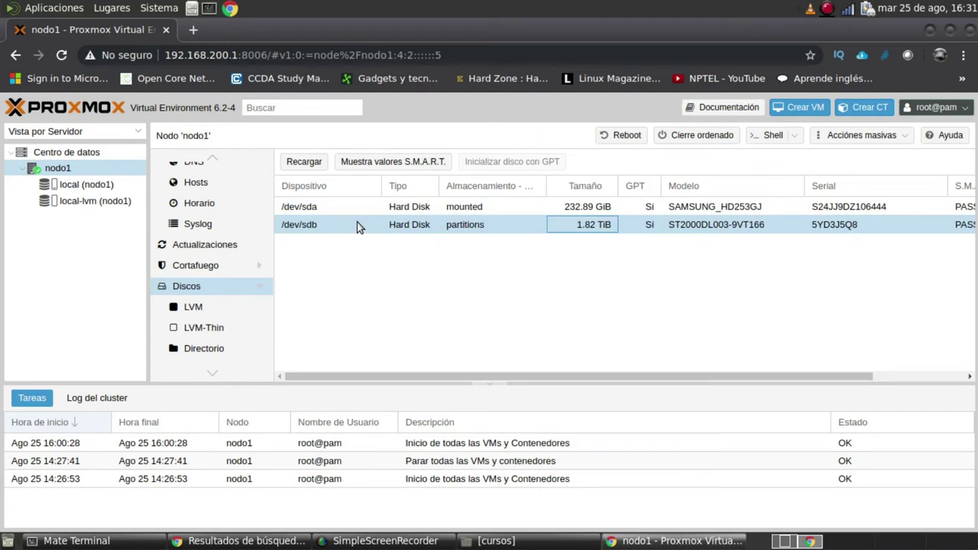
pyautogui.click(311, 164)
pyautogui.click(120, 204)
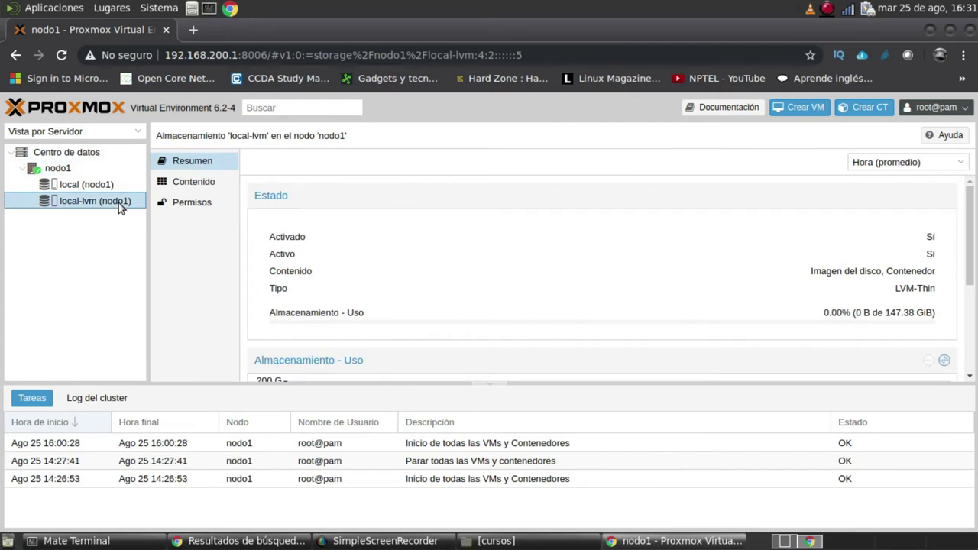
# Step: Review the CPU, memory and storage resources and the node list in the datacenter summary
pyautogui.click(90, 153)
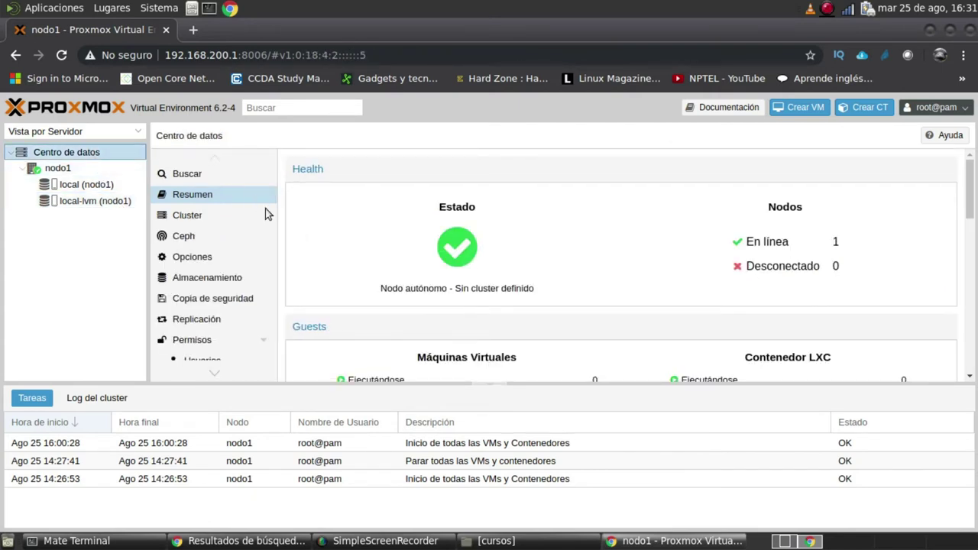
pyautogui.scroll(-4, 519, 311)
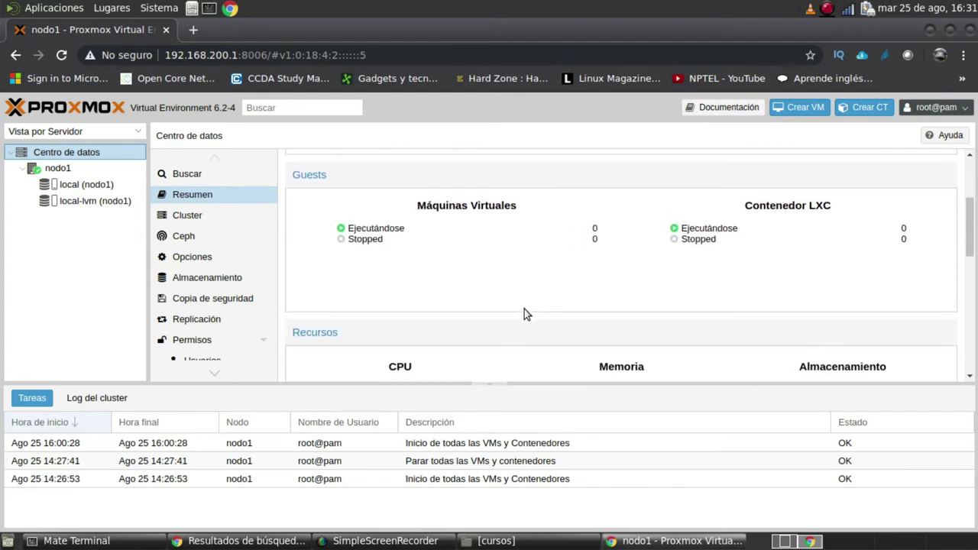
pyautogui.scroll(-1, 524, 309)
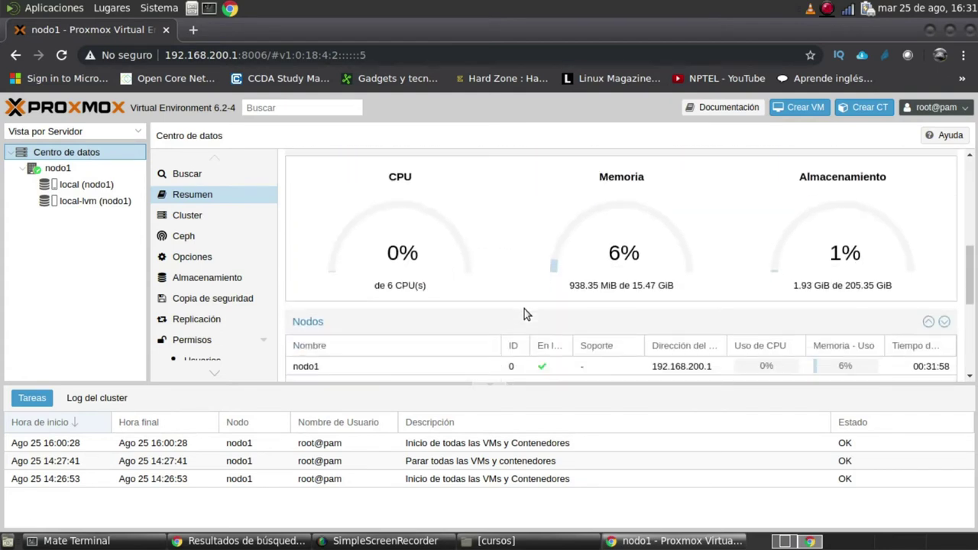
pyautogui.tripleClick(409, 295)
pyautogui.moveTo(634, 299); pyautogui.dragTo(683, 294)
pyautogui.moveTo(892, 286); pyautogui.dragTo(849, 288)
pyautogui.scroll(-3, 663, 320)
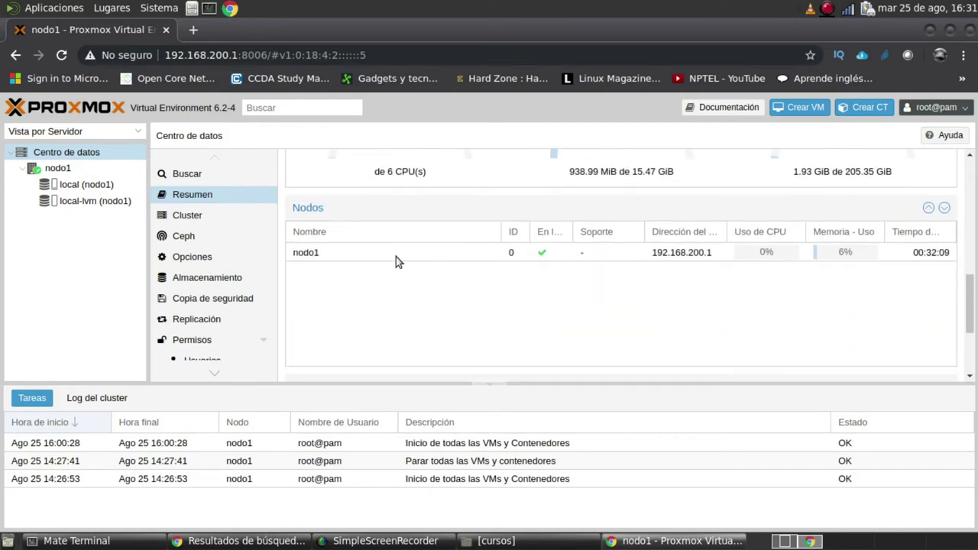
# Step: View the datacenter's cluster settings and the join-cluster dialog, closing the dialog without joining
pyautogui.click(196, 219)
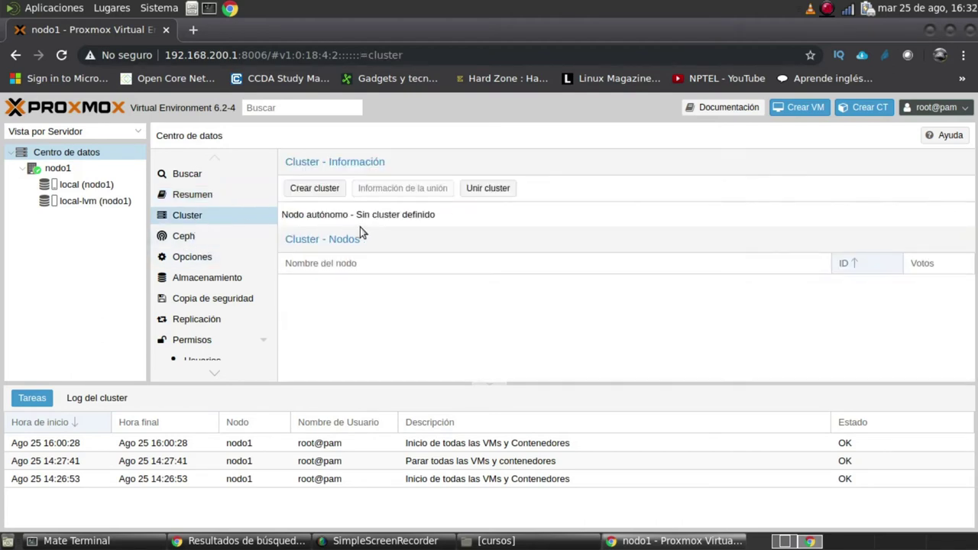
pyautogui.click(501, 189)
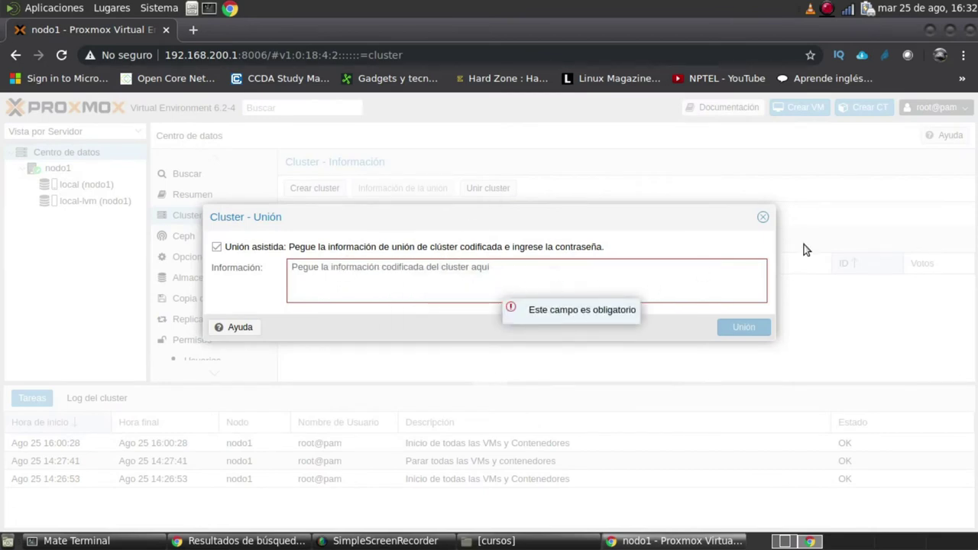
pyautogui.click(764, 218)
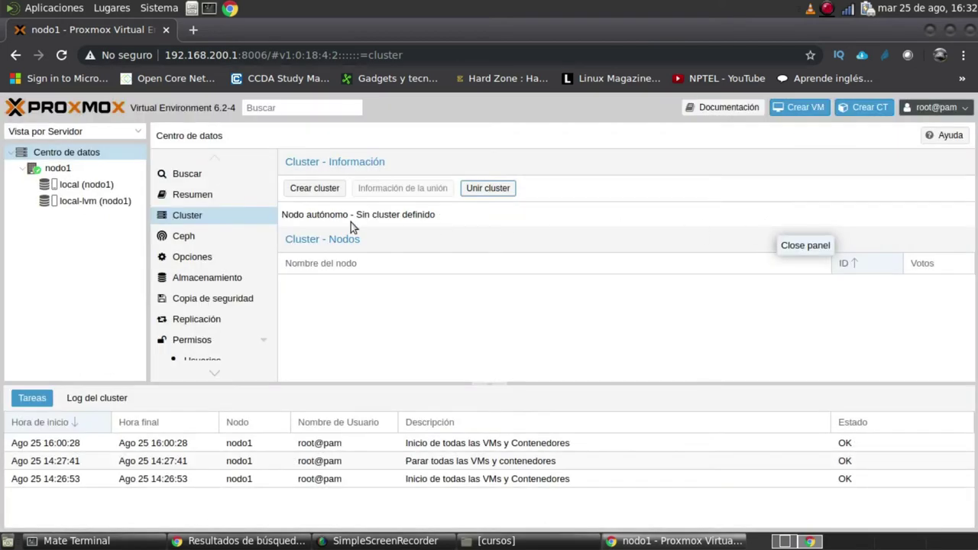
# Step: Look through the datacenter's Ceph, options, storage and backup pages
pyautogui.click(203, 238)
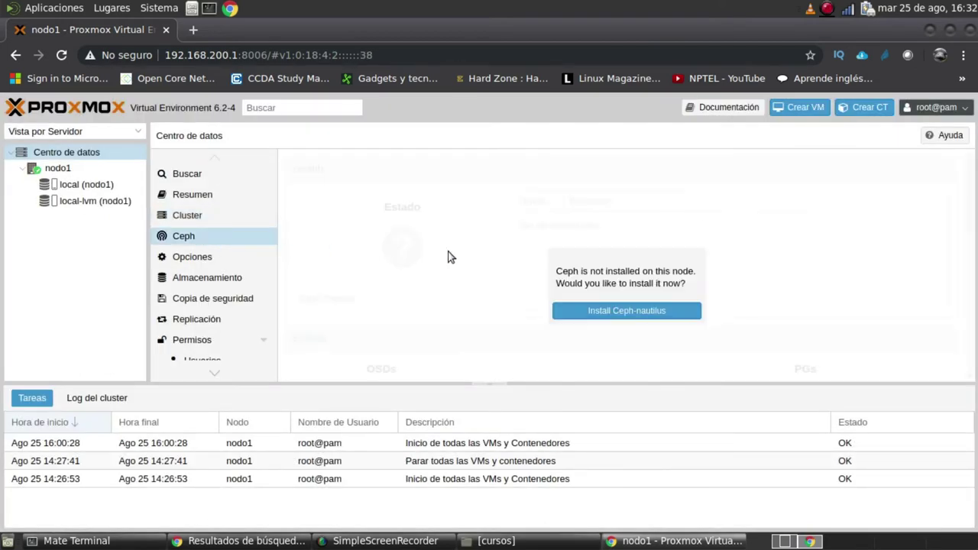
pyautogui.click(200, 261)
pyautogui.click(224, 282)
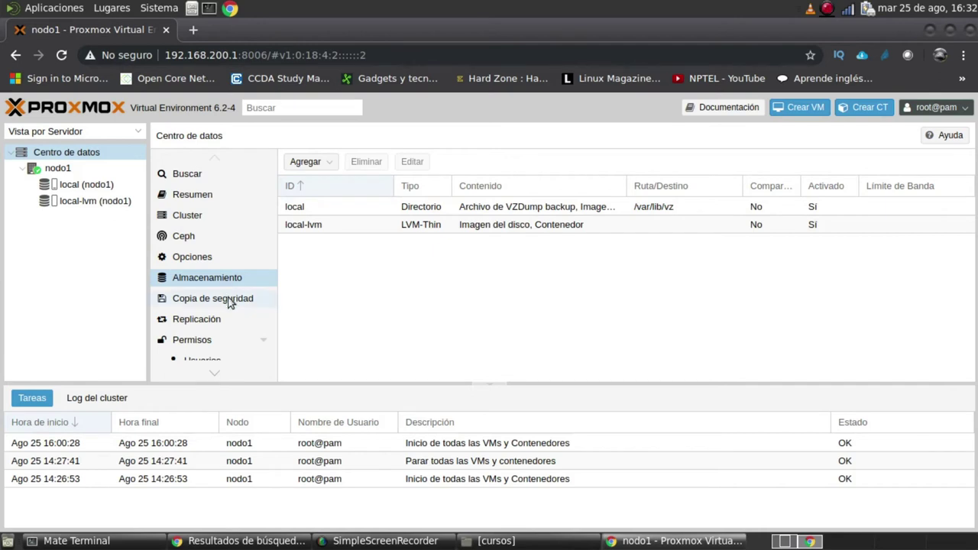
pyautogui.click(230, 302)
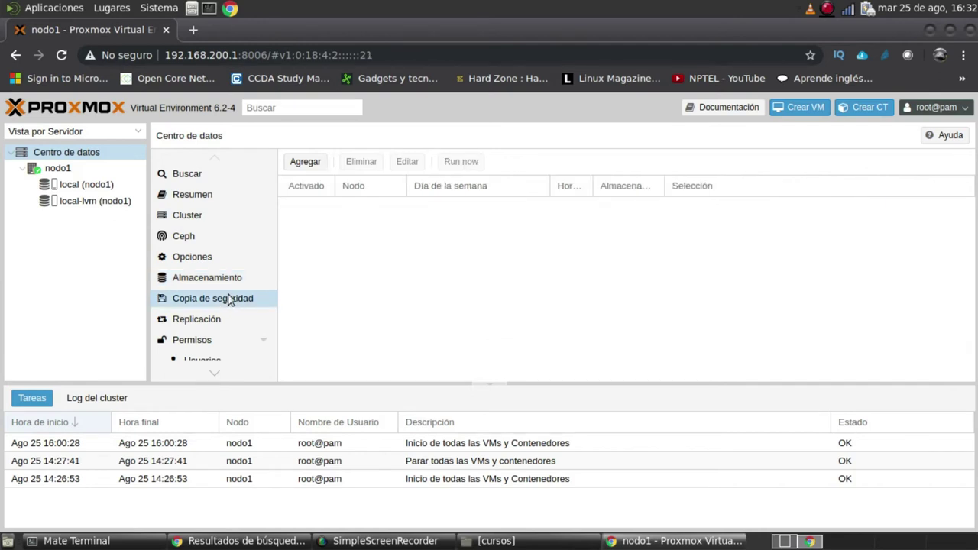
pyautogui.scroll(-1, 231, 301)
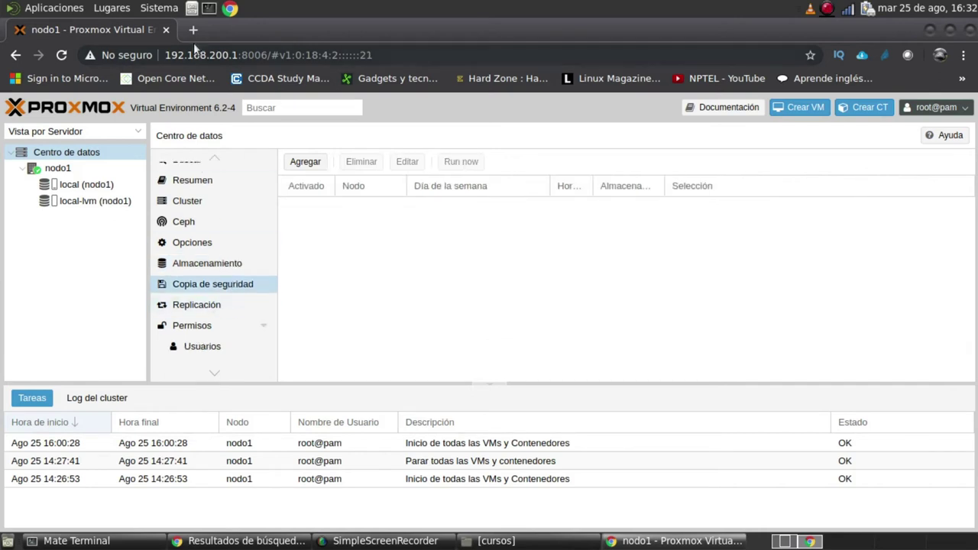
pyautogui.click(192, 31)
pyautogui.write('192.')
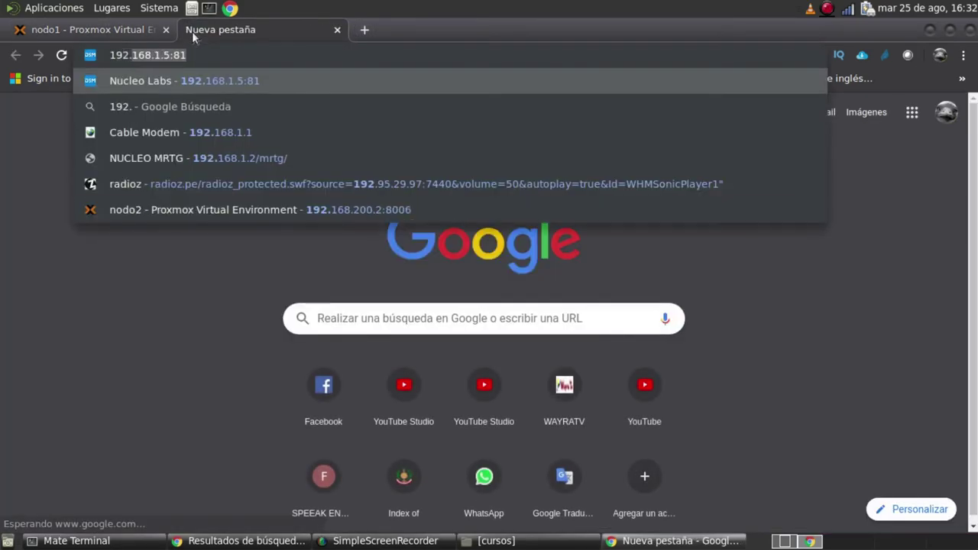
pyautogui.press('BackSpace')
pyautogui.press('BackSpace')
pyautogui.press('BackSpace')
pyautogui.press('BackSpace')
pyautogui.press('BackSpace')
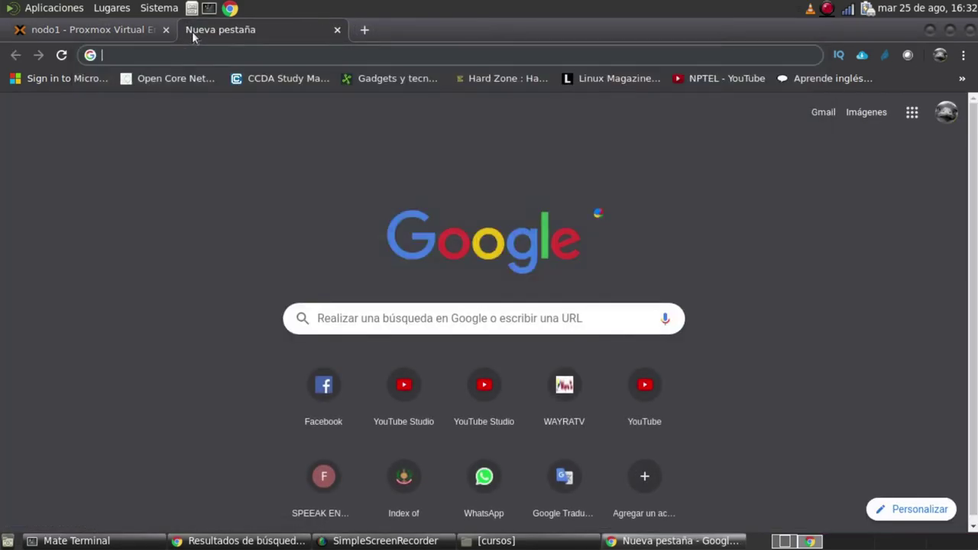
pyautogui.write('https:/')
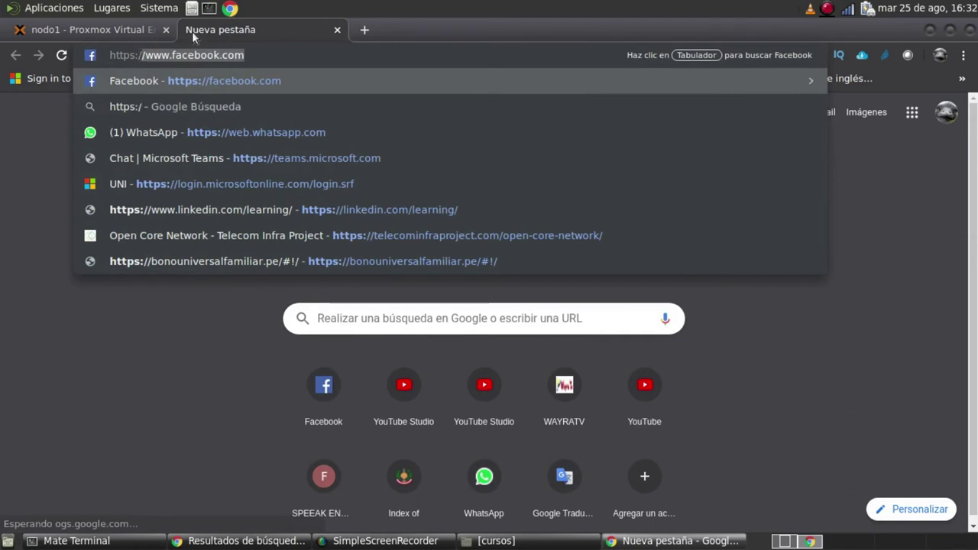
pyautogui.write('/192.1')
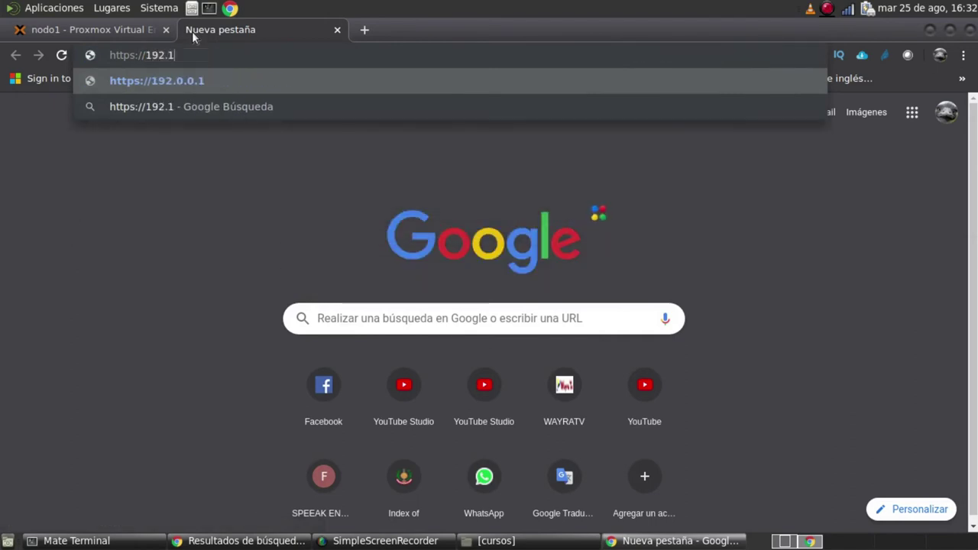
pyautogui.write('68.200.')
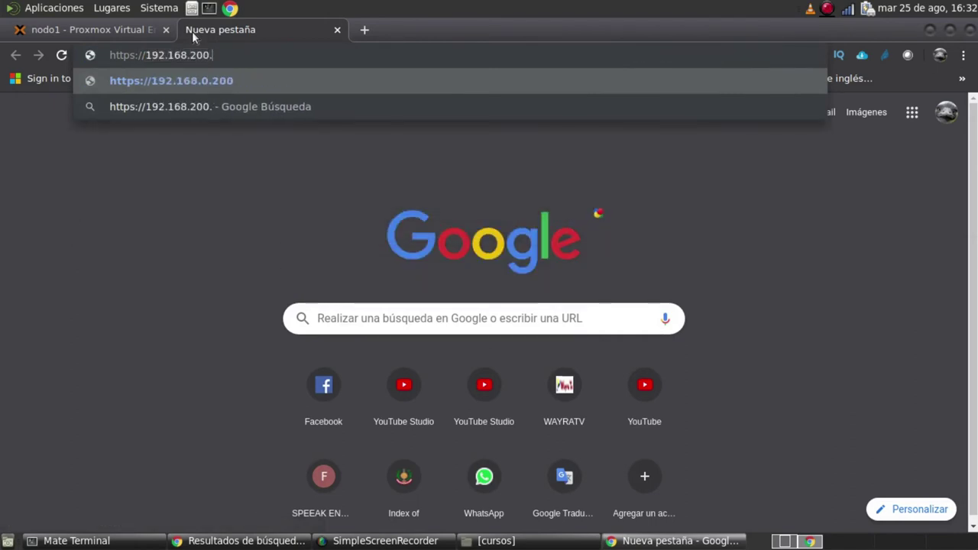
pyautogui.write('2:8006')
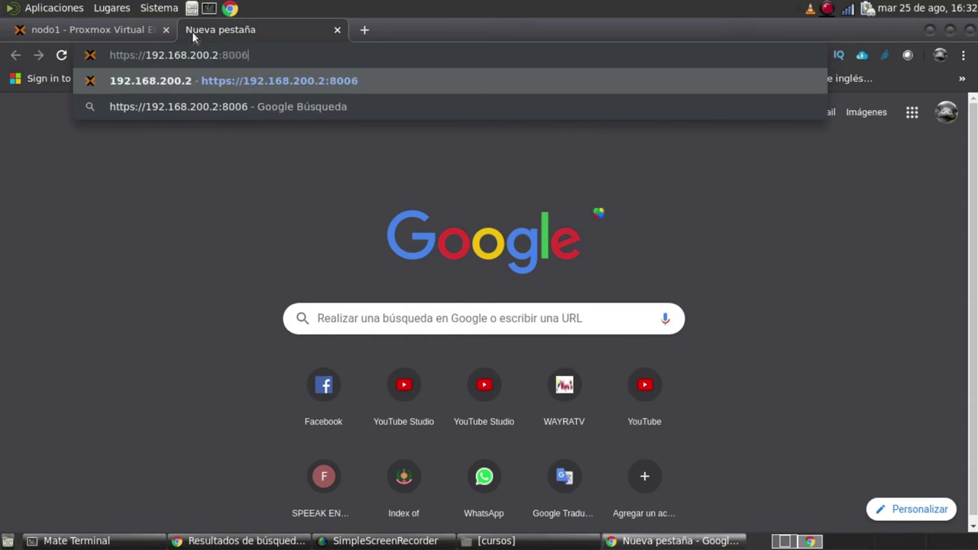
pyautogui.press('Return')
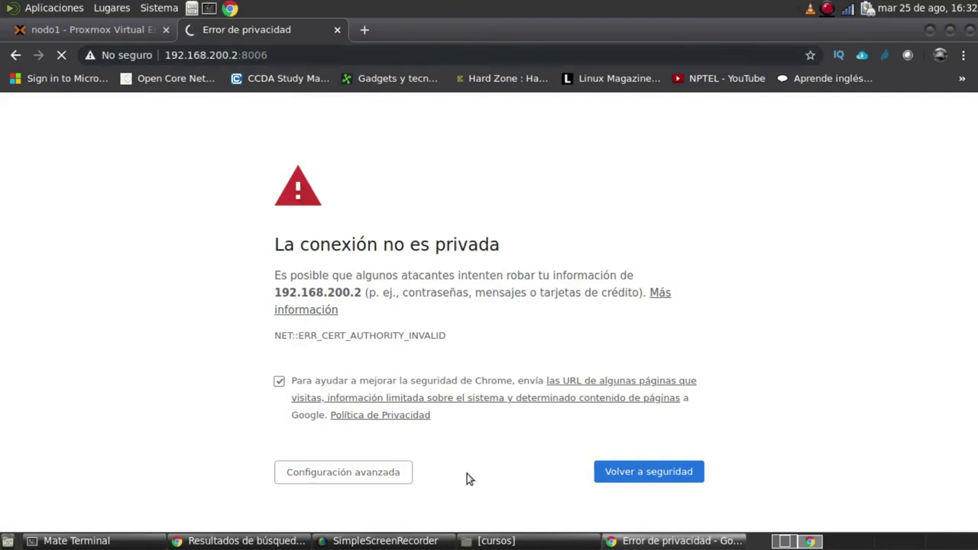
pyautogui.click(395, 471)
pyautogui.scroll(-3, 407, 455)
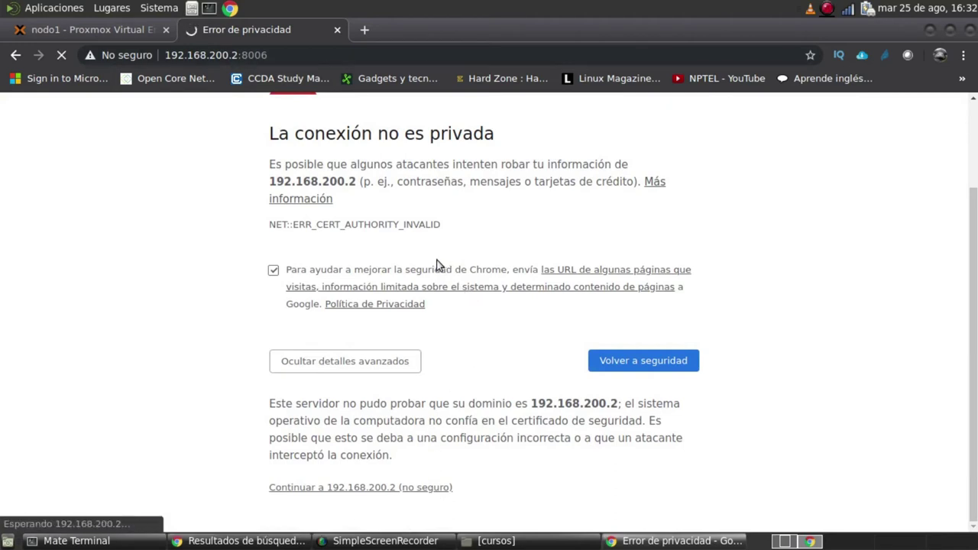
# Step: Return to nodo1's interface and view the summary of its local storage
pyautogui.click(99, 29)
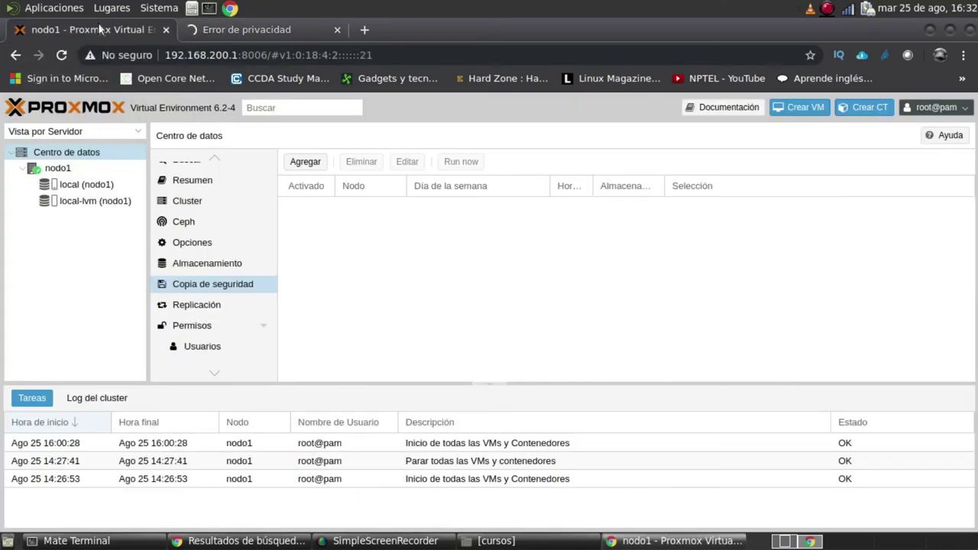
pyautogui.click(95, 187)
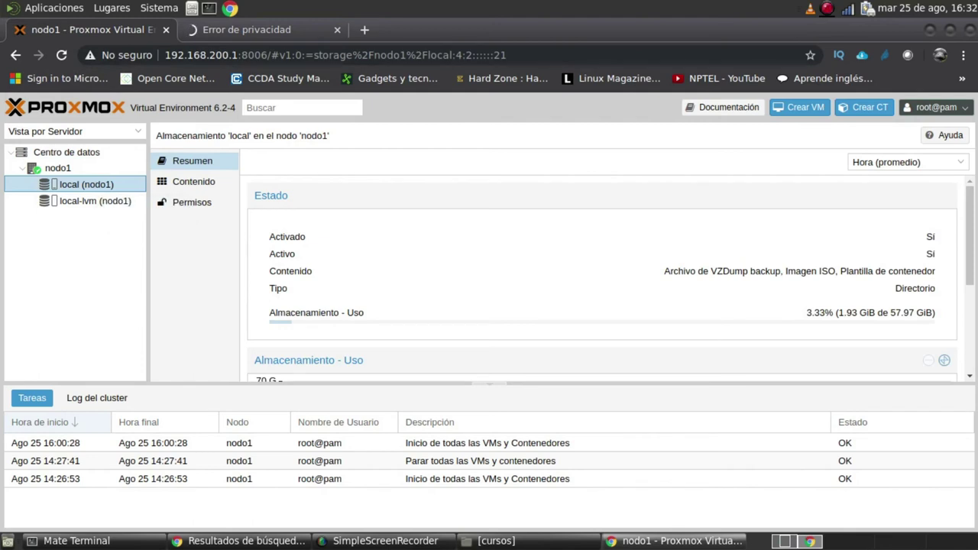
pyautogui.click(69, 155)
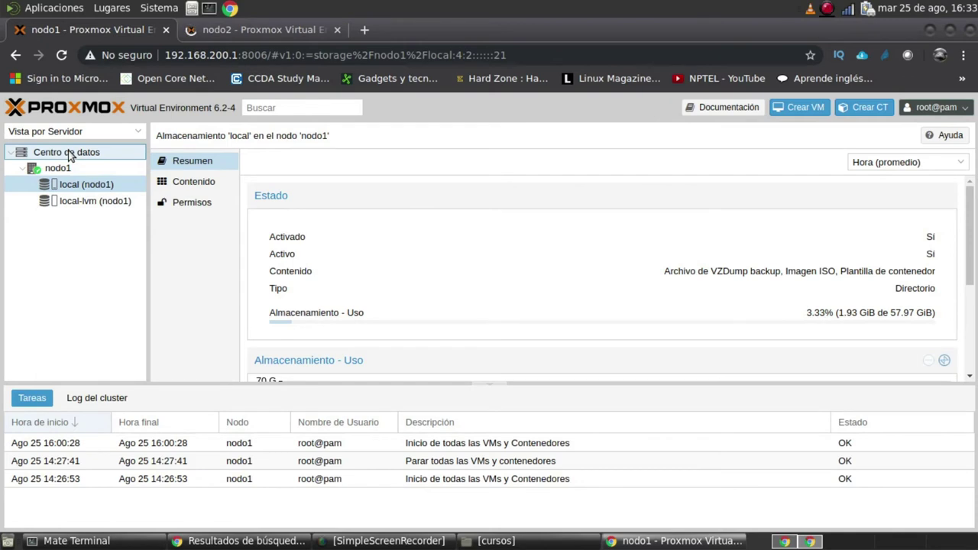
# Step: Log in to nodo2's Proxmox VE interface as root, entering the account password
pyautogui.click(251, 33)
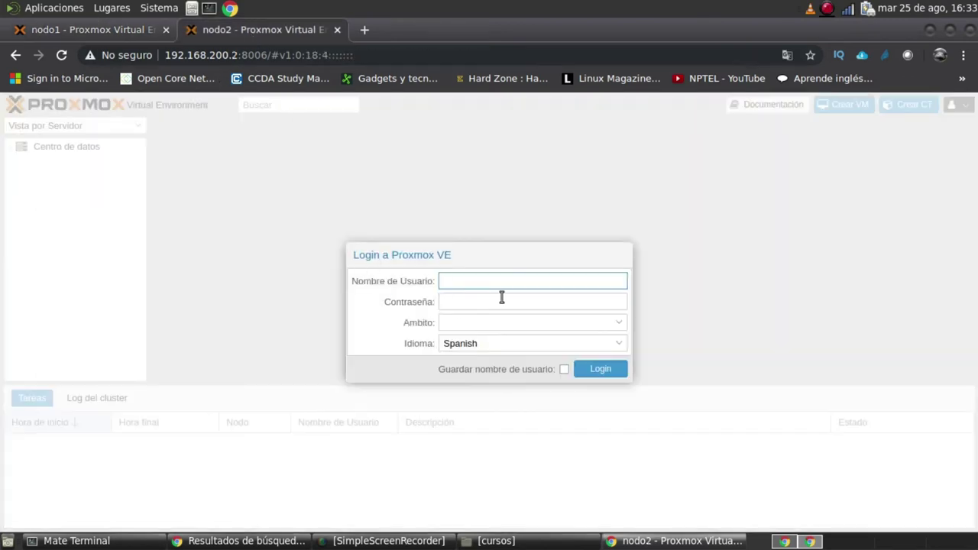
pyautogui.write('root')
pyautogui.press('Tab')
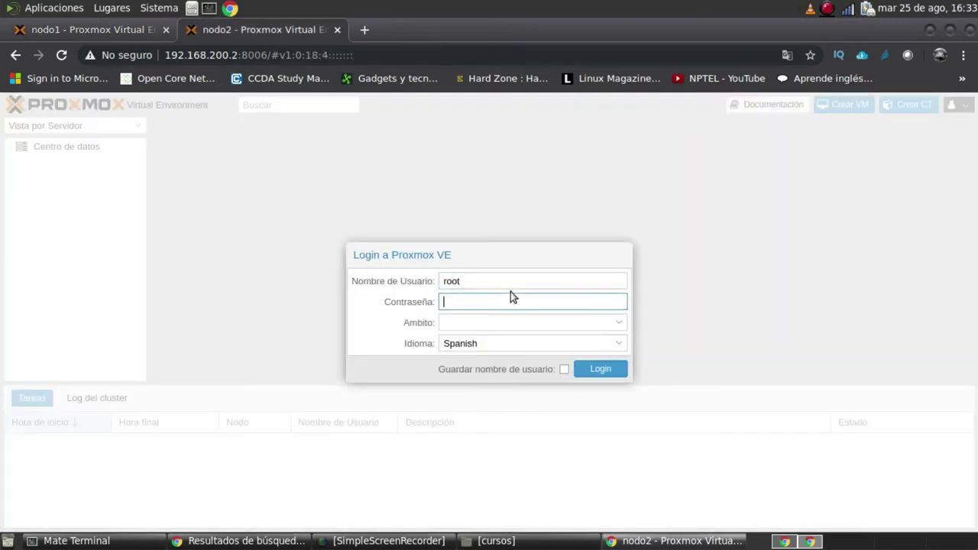
pyautogui.write('••••••••')
pyautogui.press('Return')
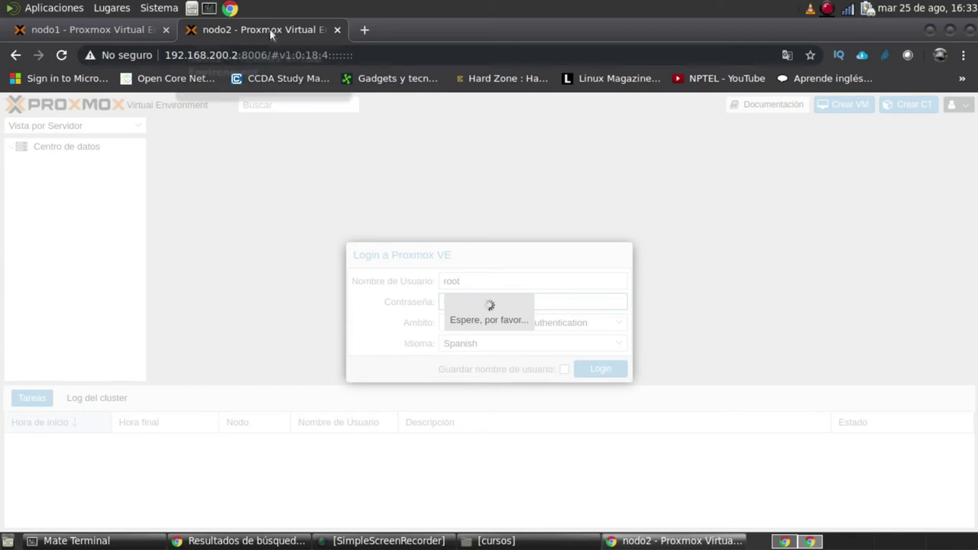
# Step: Dismiss the subscription notice on nodo2, expand the node and view the summary of container 100 (NS)
pyautogui.click(127, 29)
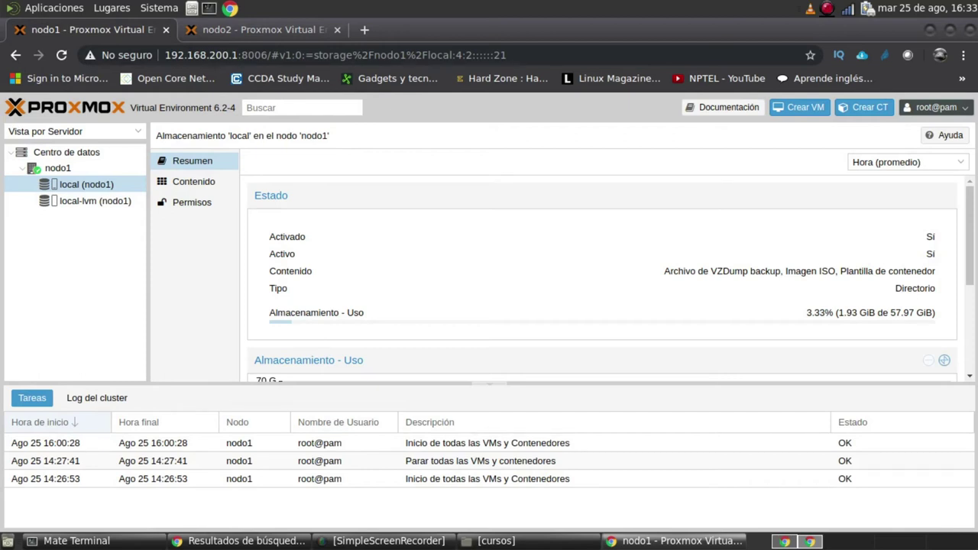
pyautogui.click(257, 31)
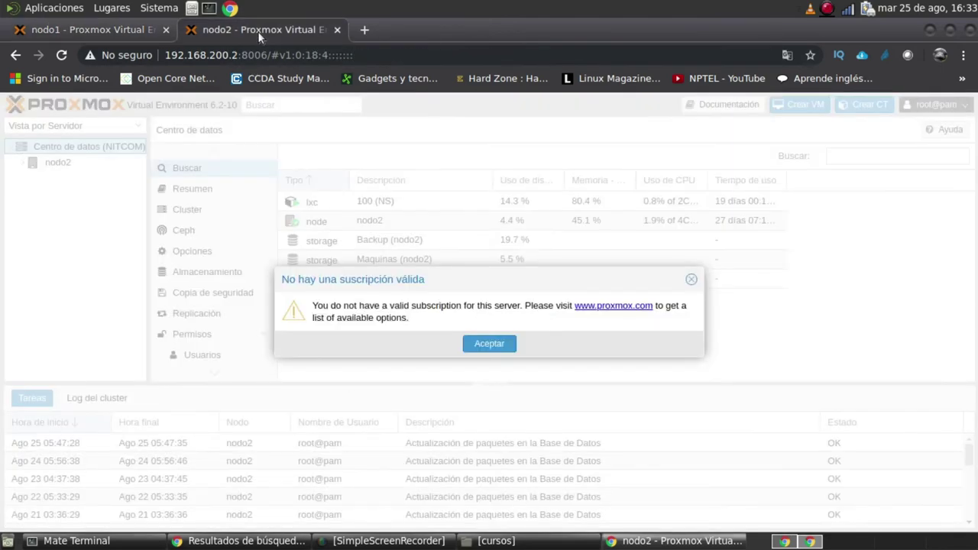
pyautogui.click(489, 344)
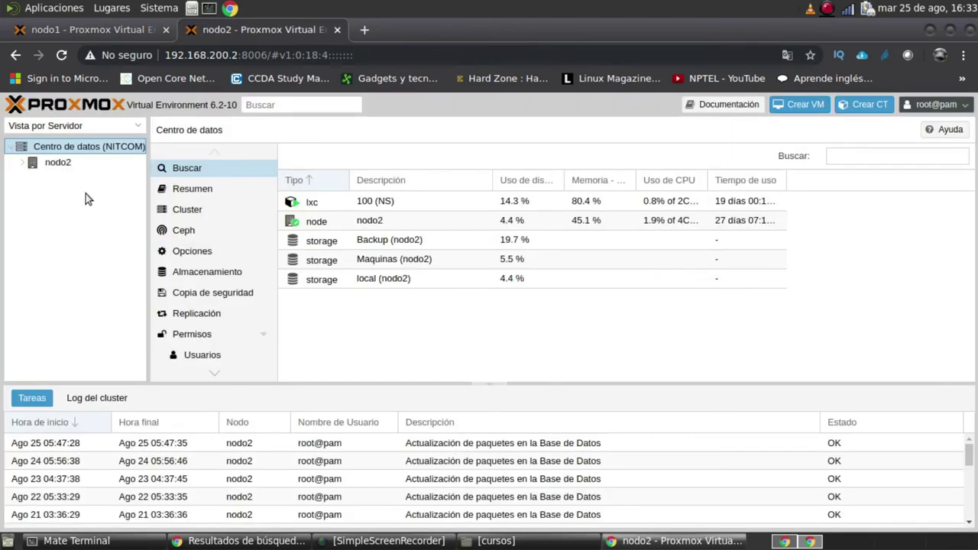
pyautogui.click(23, 162)
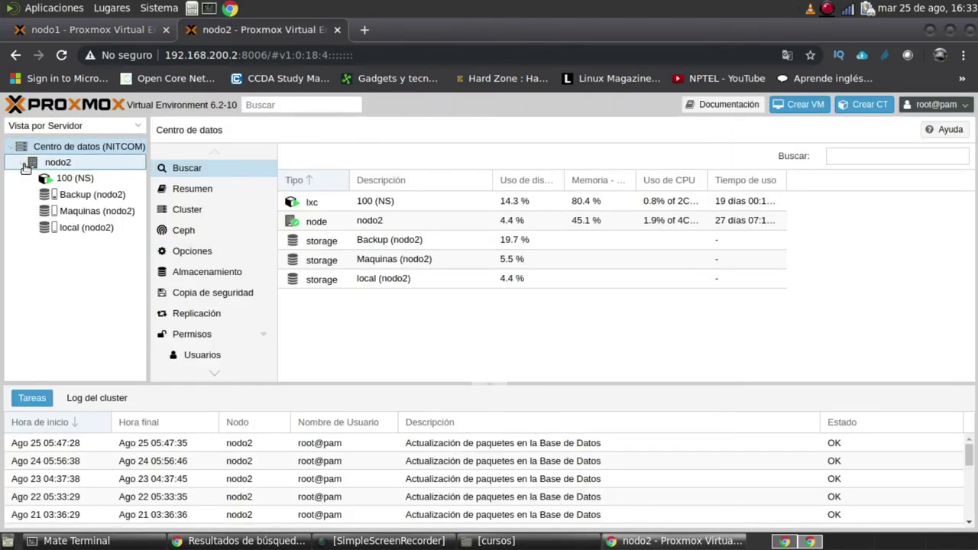
pyautogui.click(88, 179)
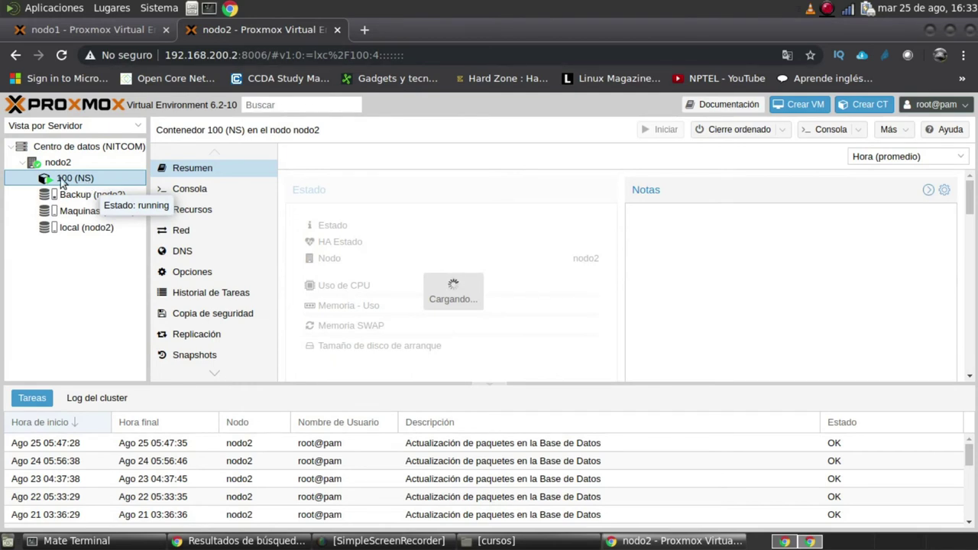
# Step: View the general and operating system pages of nodo1's virtual machine wizard, including the ISO image list, and close it without creating a machine
pyautogui.click(92, 29)
pyautogui.click(61, 171)
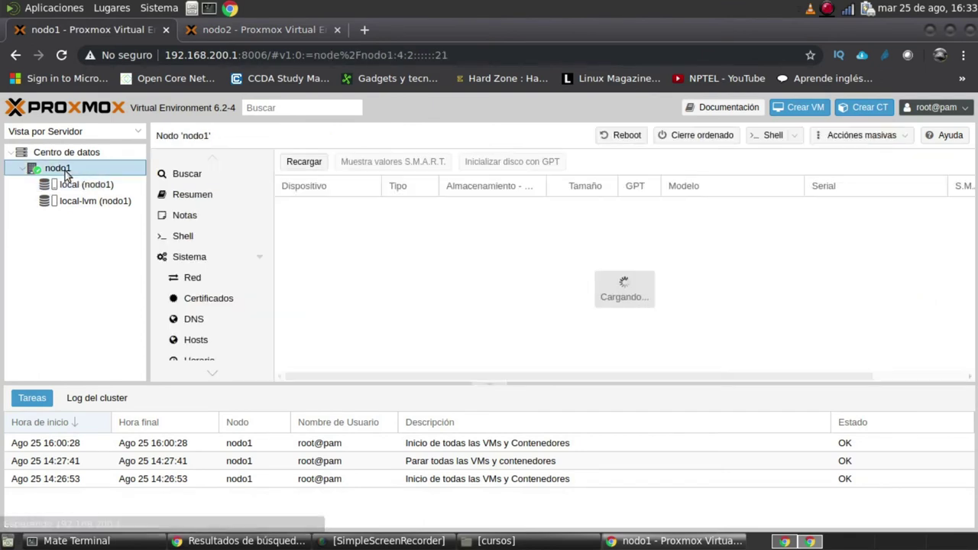
pyautogui.rightClick(66, 174)
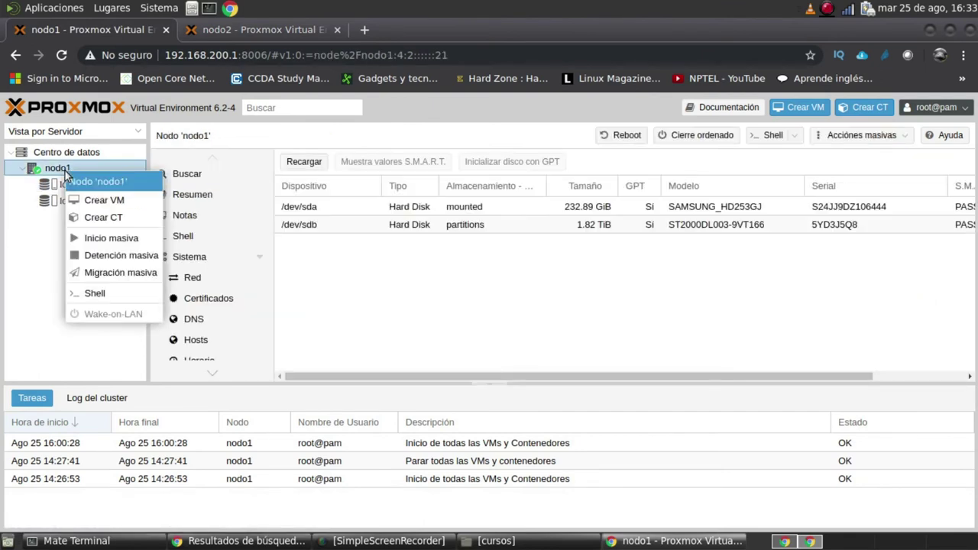
pyautogui.click(119, 202)
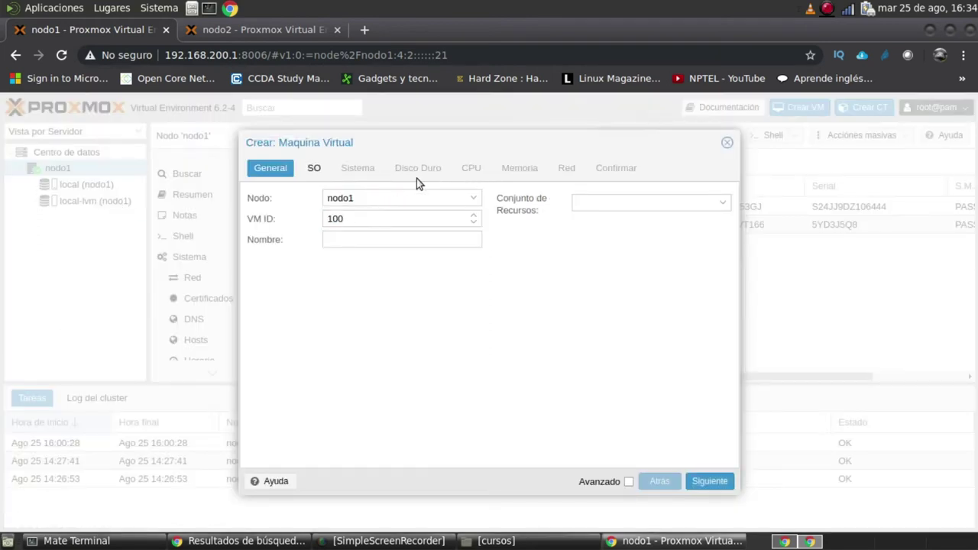
pyautogui.click(711, 482)
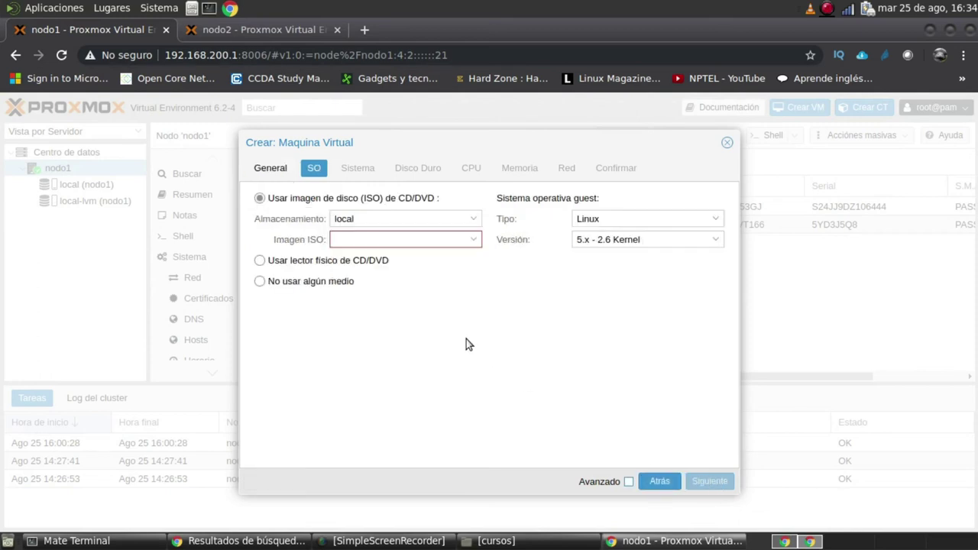
pyautogui.click(479, 241)
pyautogui.click(476, 241)
pyautogui.click(476, 241)
pyautogui.click(476, 241)
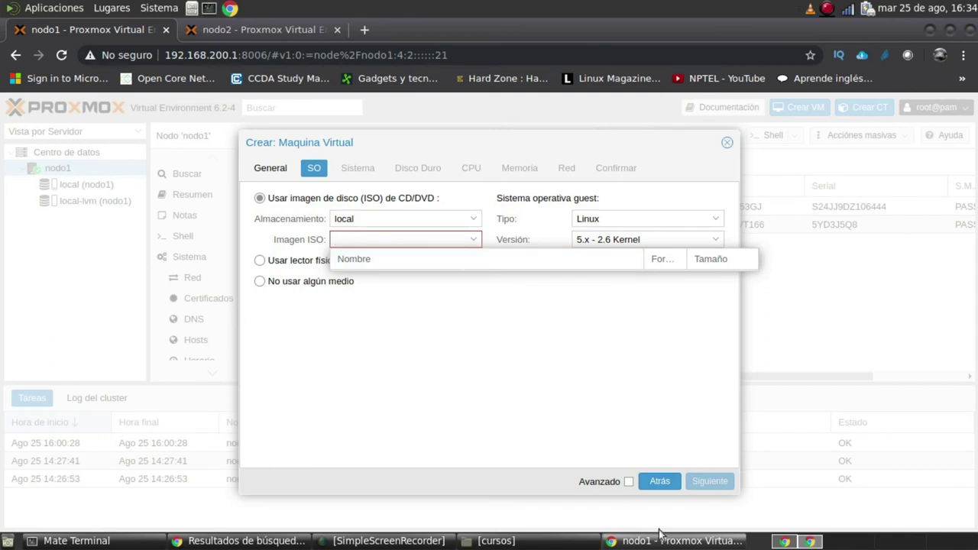
pyautogui.click(727, 148)
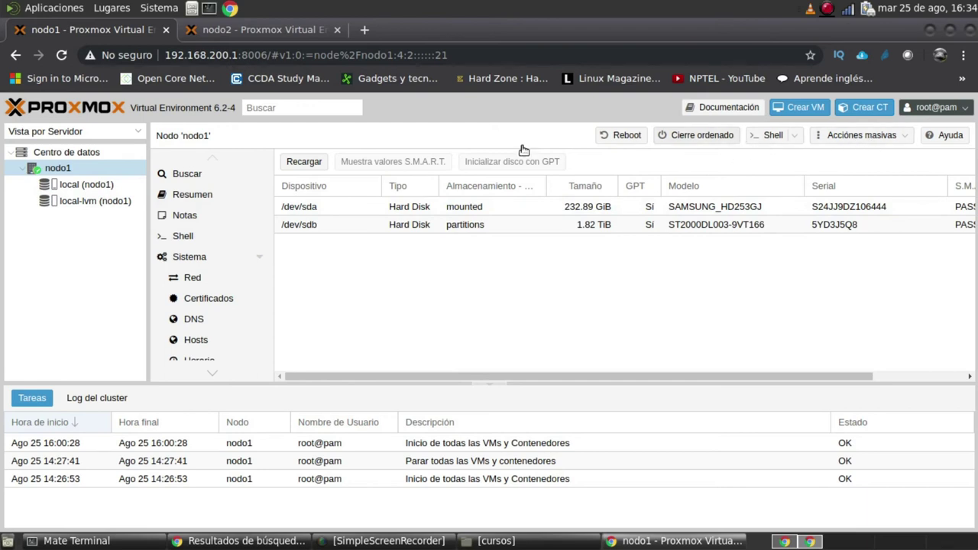
# Step: Start an LXC container on nodo1, enter and confirm the container password, view the template page, and close the wizard without creating it
pyautogui.rightClick(65, 171)
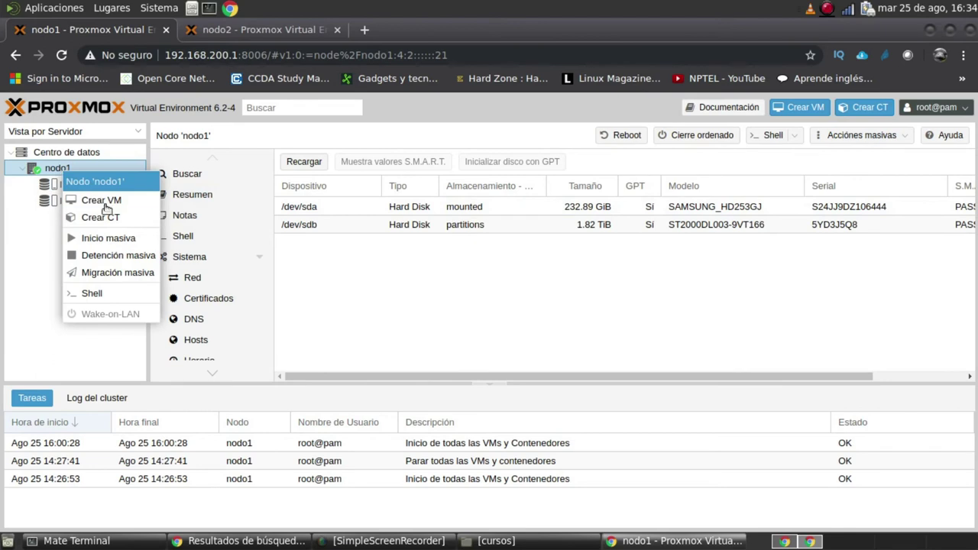
pyautogui.click(113, 219)
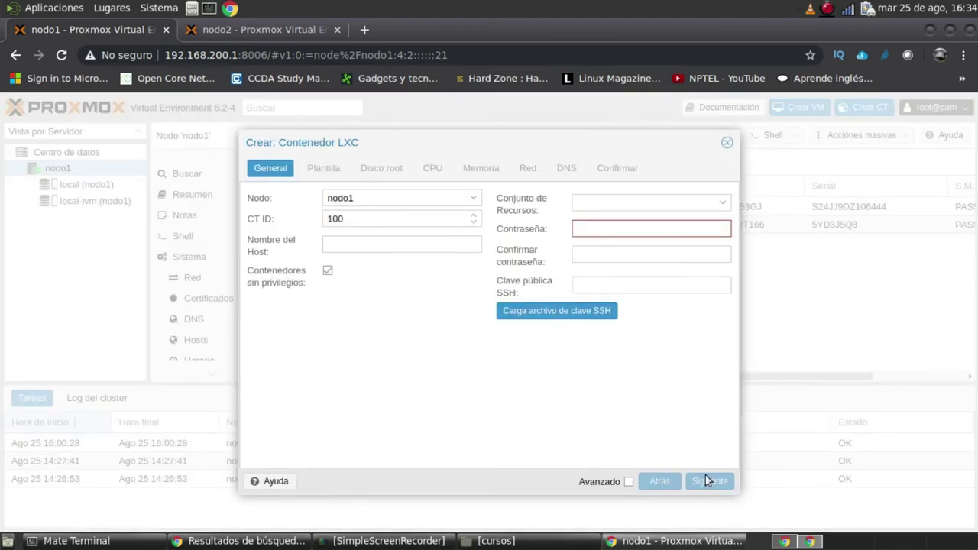
pyautogui.click(586, 226)
pyautogui.write('******')
pyautogui.click(586, 253)
pyautogui.write('**')
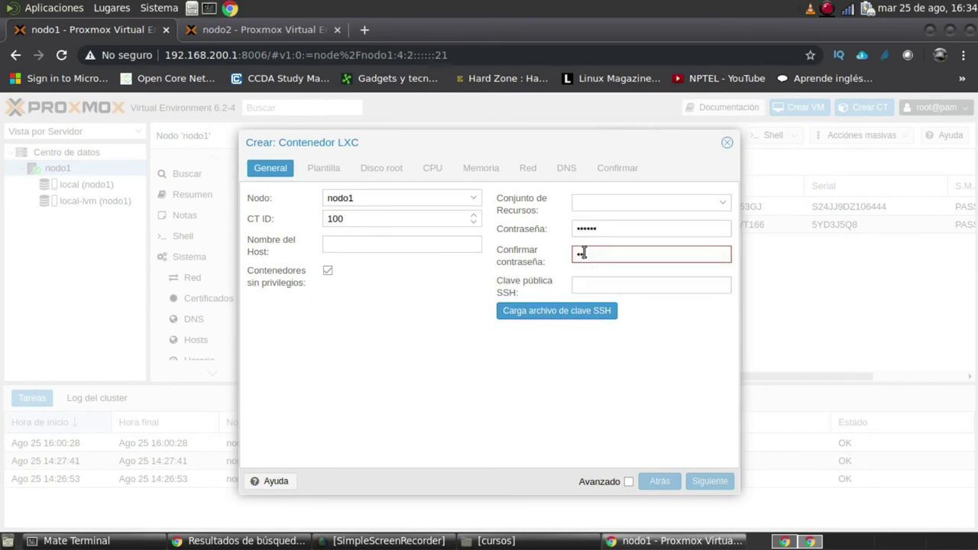
pyautogui.write('****')
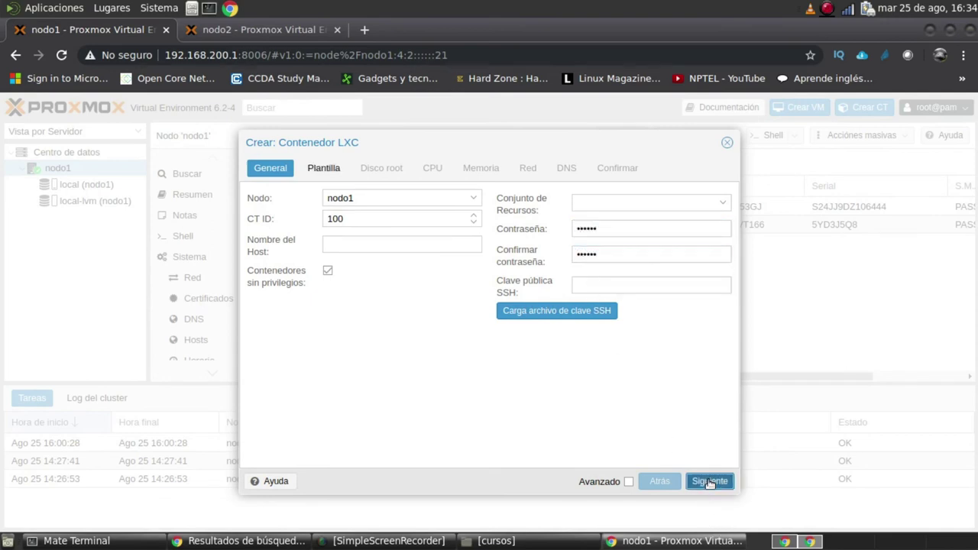
pyautogui.click(709, 480)
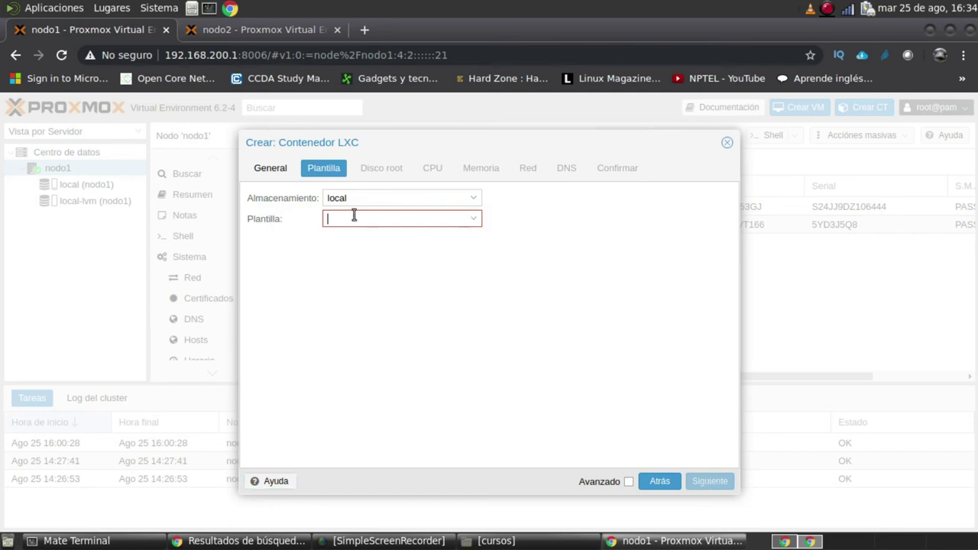
pyautogui.click(726, 145)
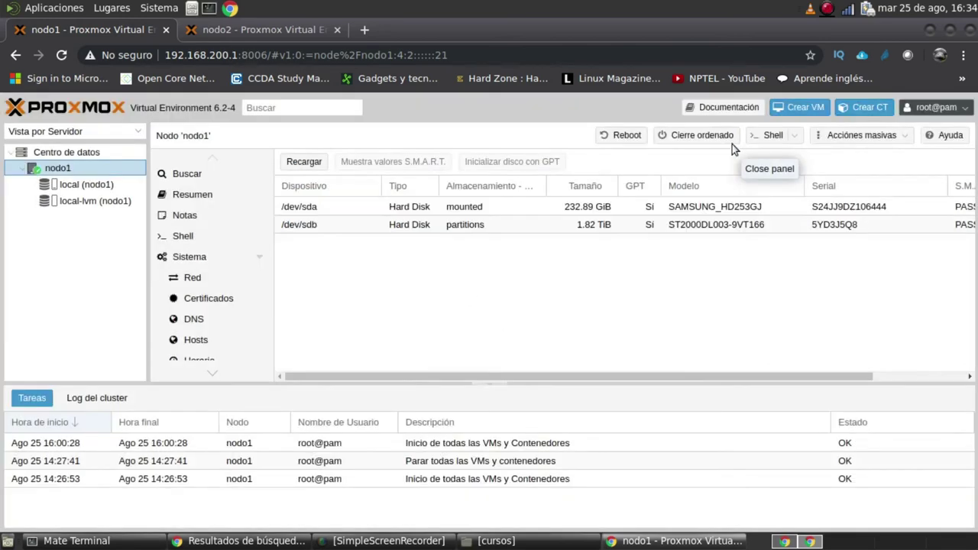
pyautogui.rightClick(71, 169)
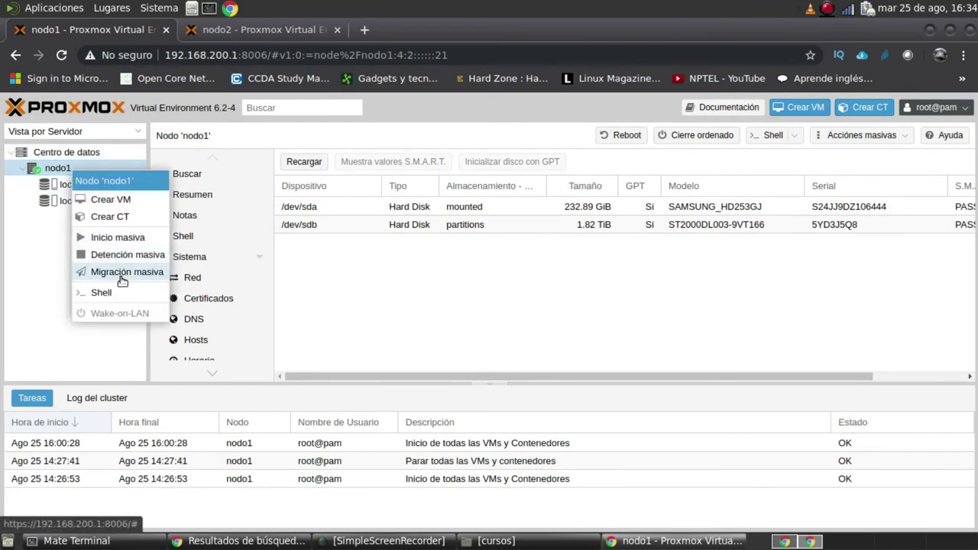
pyautogui.click(641, 348)
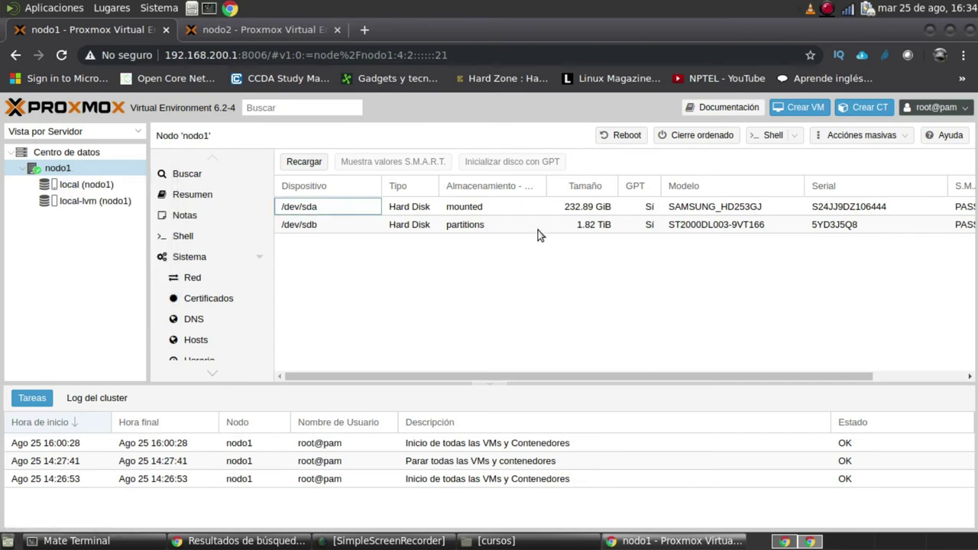
# Step: Return to nodo2's interface and view the list of resources in the NITCOM datacenter
pyautogui.click(262, 31)
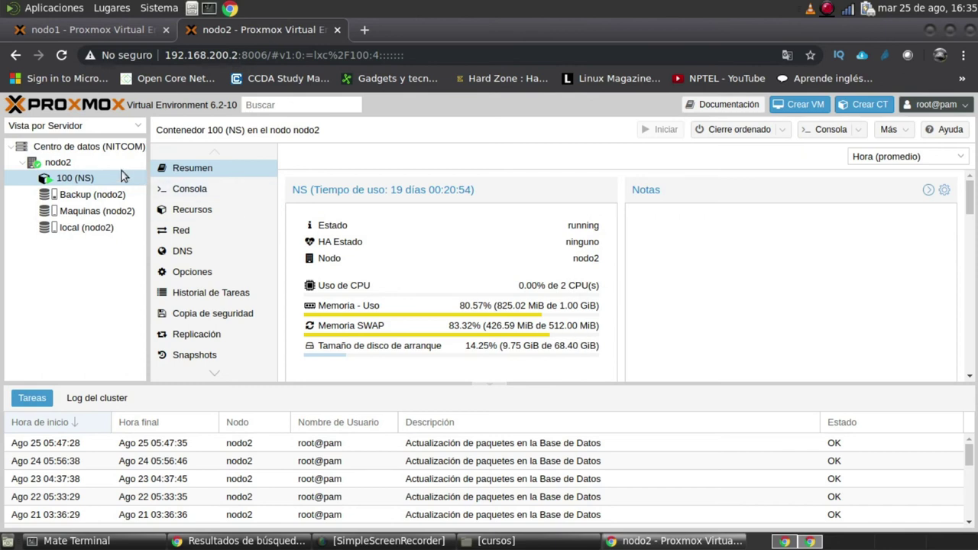
pyautogui.click(61, 163)
pyautogui.click(85, 146)
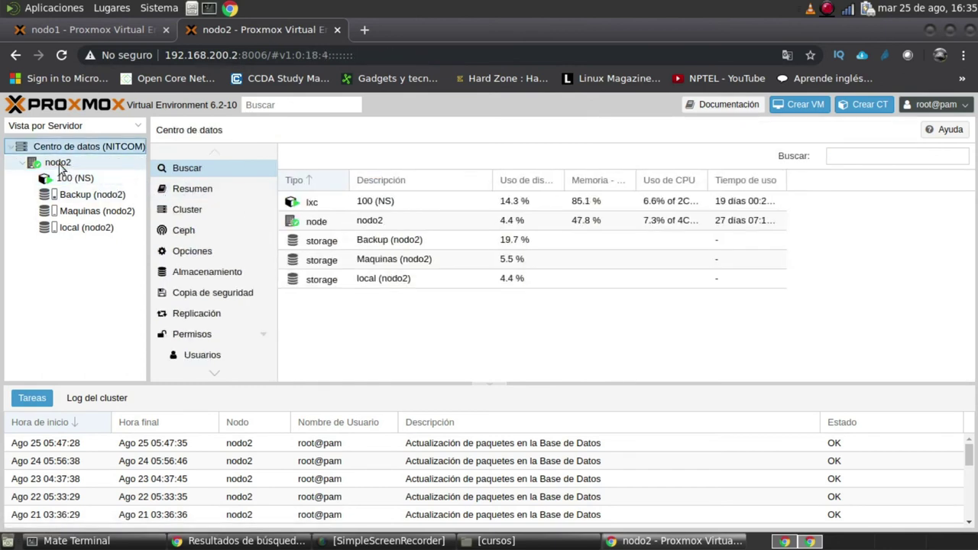
# Step: View the NITCOM datacenter's summary, including its health, guests, resource usage and node list
pyautogui.click(59, 163)
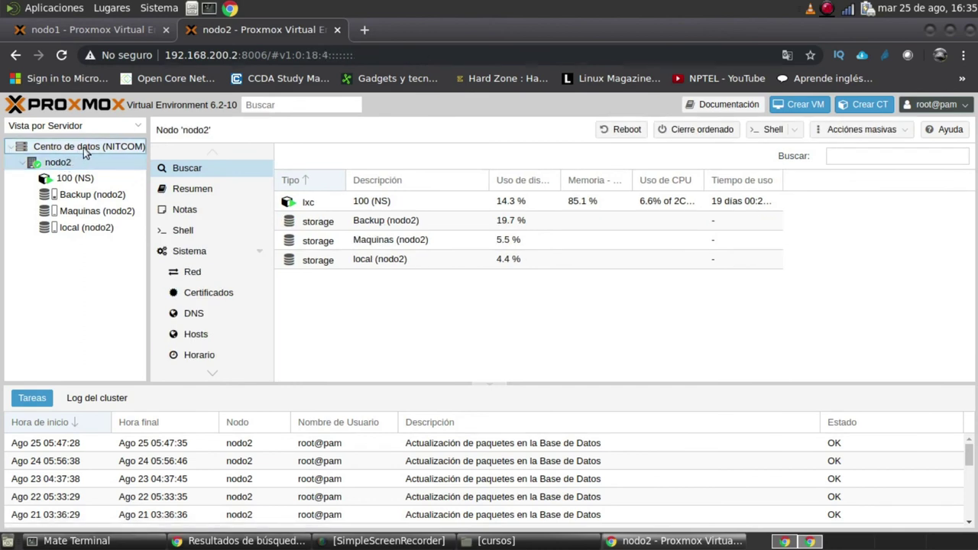
pyautogui.click(83, 148)
pyautogui.click(200, 185)
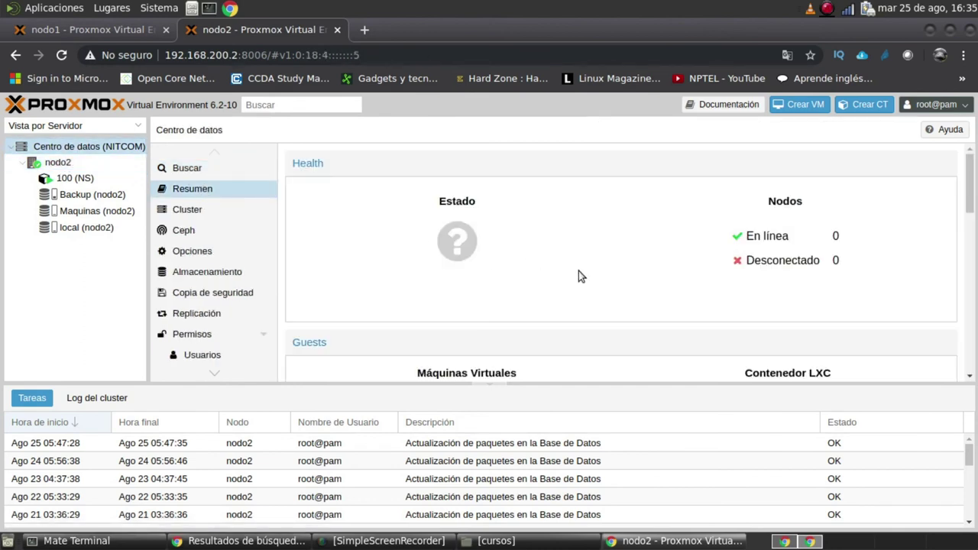
pyautogui.scroll(-5, 699, 298)
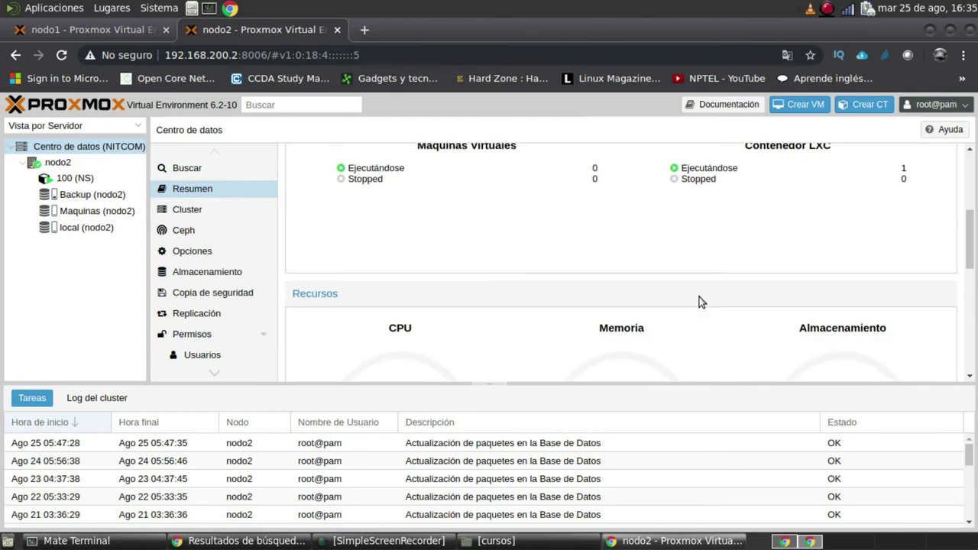
pyautogui.scroll(-5, 699, 296)
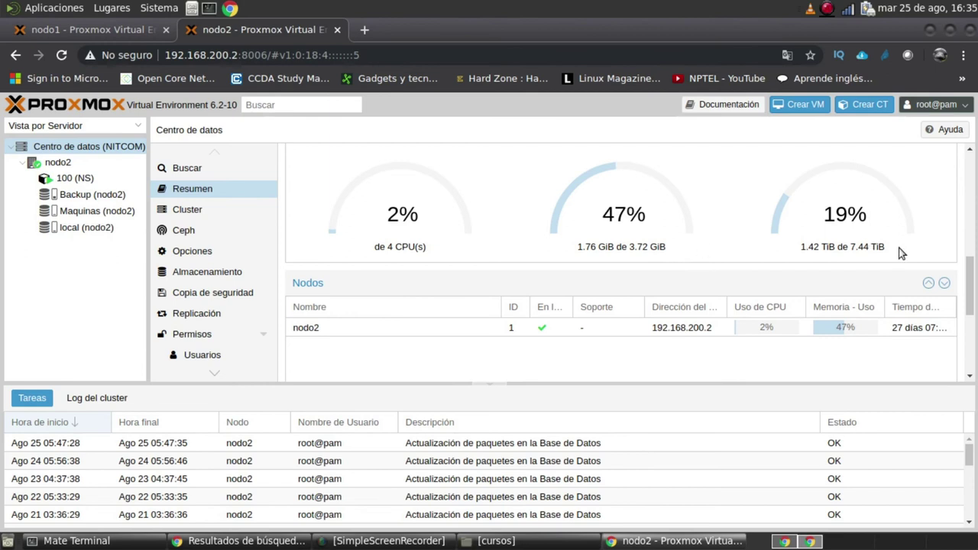
# Step: View the summaries of container 100 (NS) and of the local, Maquinas and Backup storages on nodo2
pyautogui.click(80, 180)
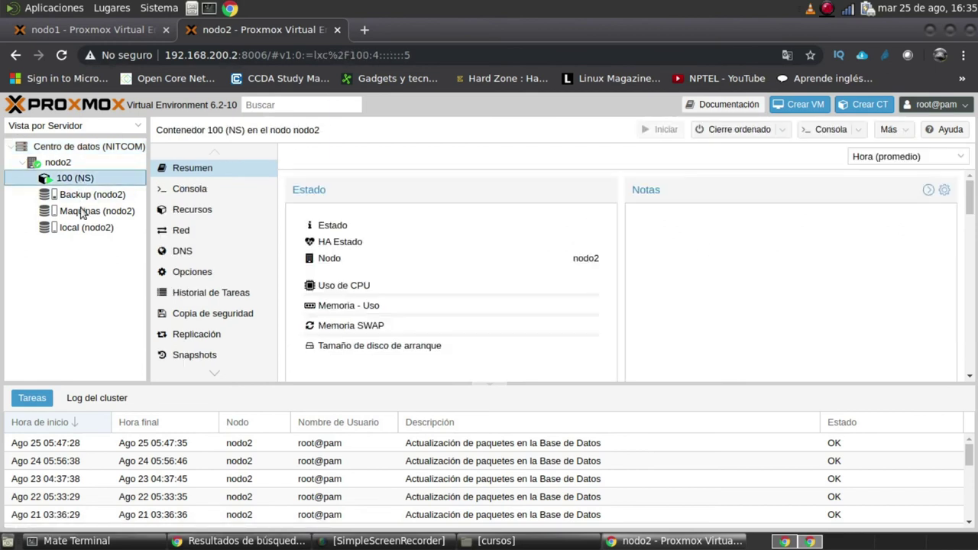
pyautogui.click(86, 231)
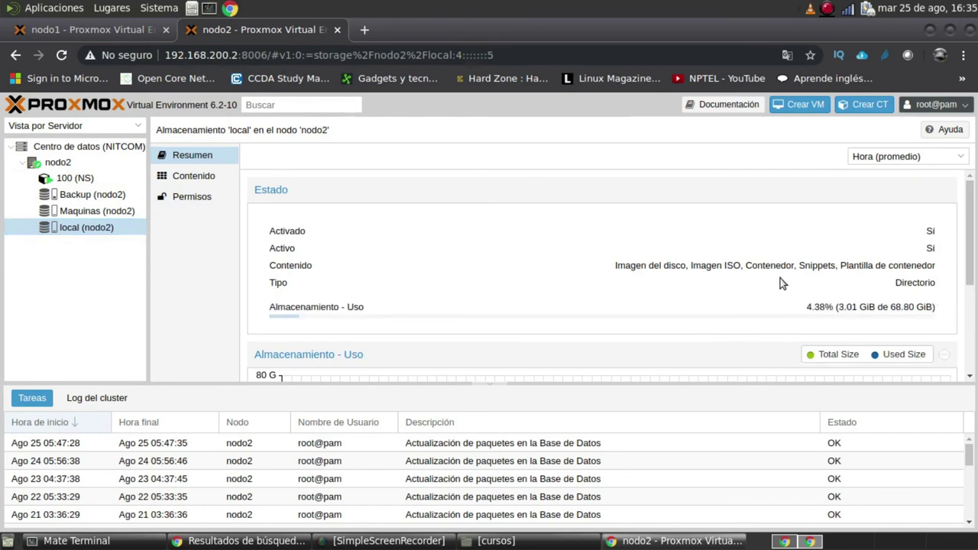
pyautogui.click(113, 218)
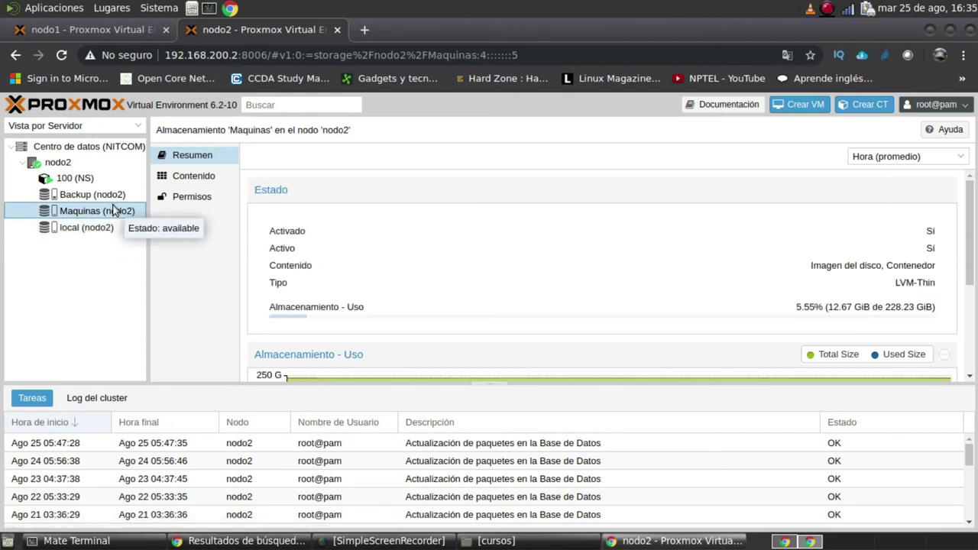
pyautogui.click(111, 198)
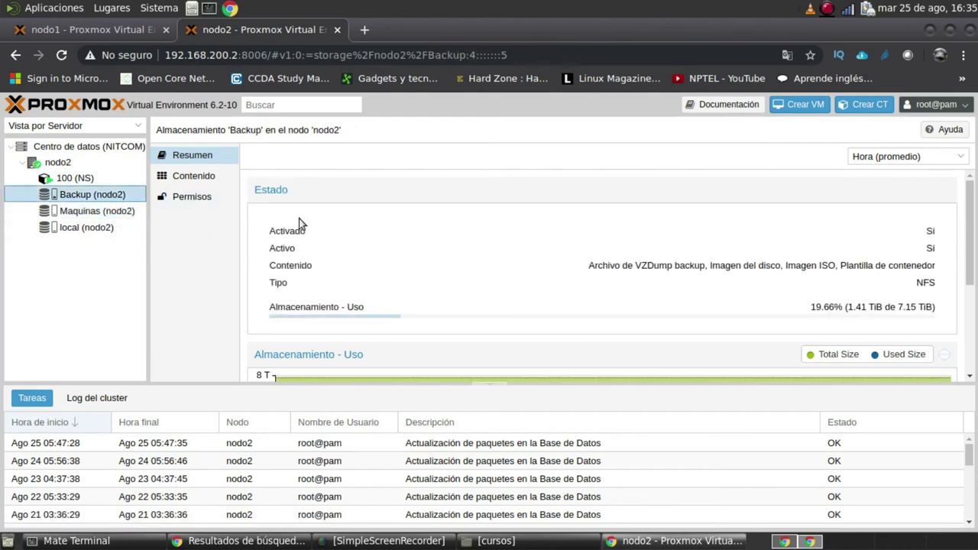
# Step: List the contents of the Backup storage and compare the backup dates with the August 2020 desktop calendar
pyautogui.click(207, 181)
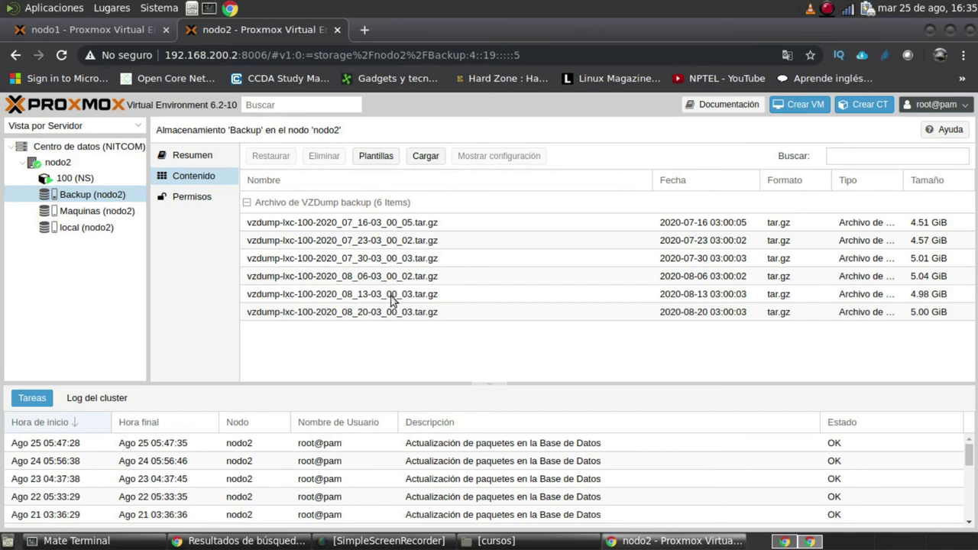
pyautogui.click(921, 7)
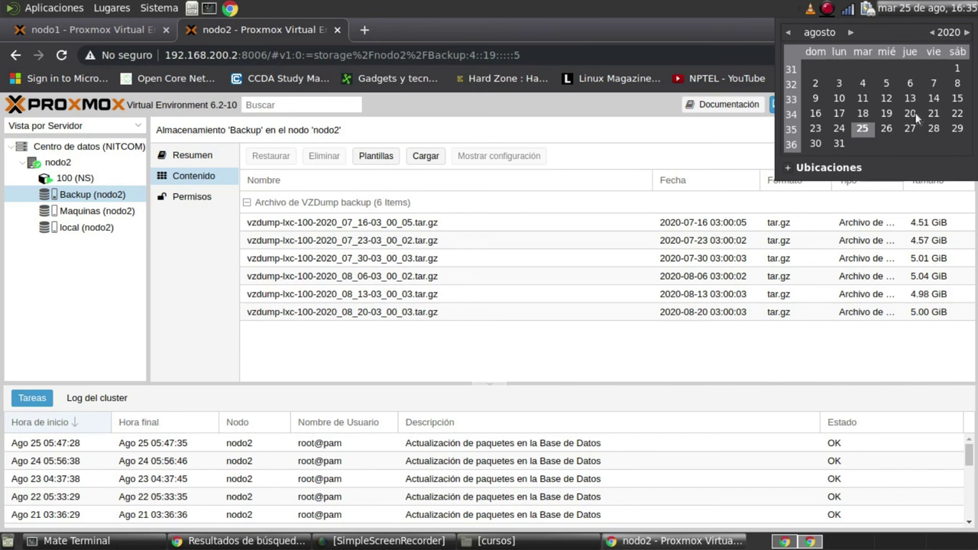
pyautogui.click(443, 293)
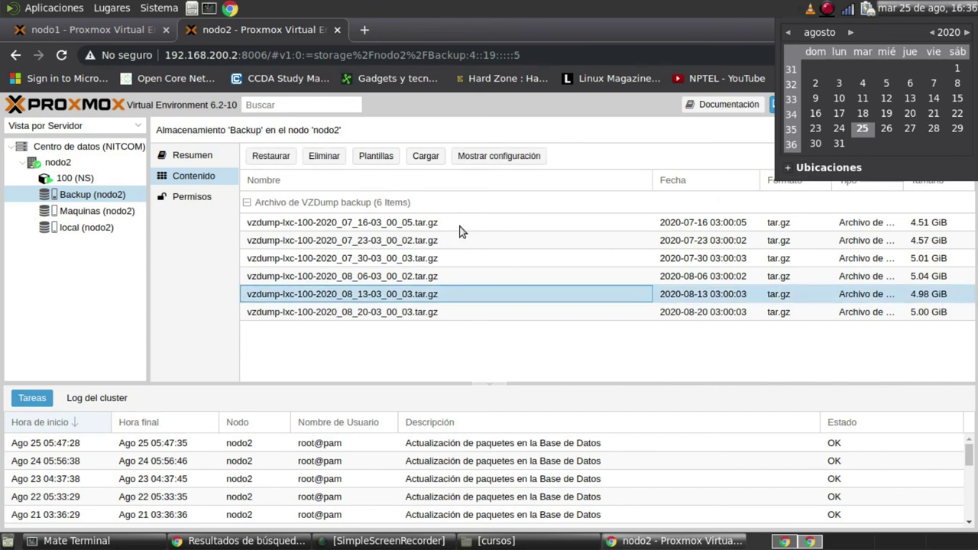
pyautogui.click(461, 224)
pyautogui.click(469, 292)
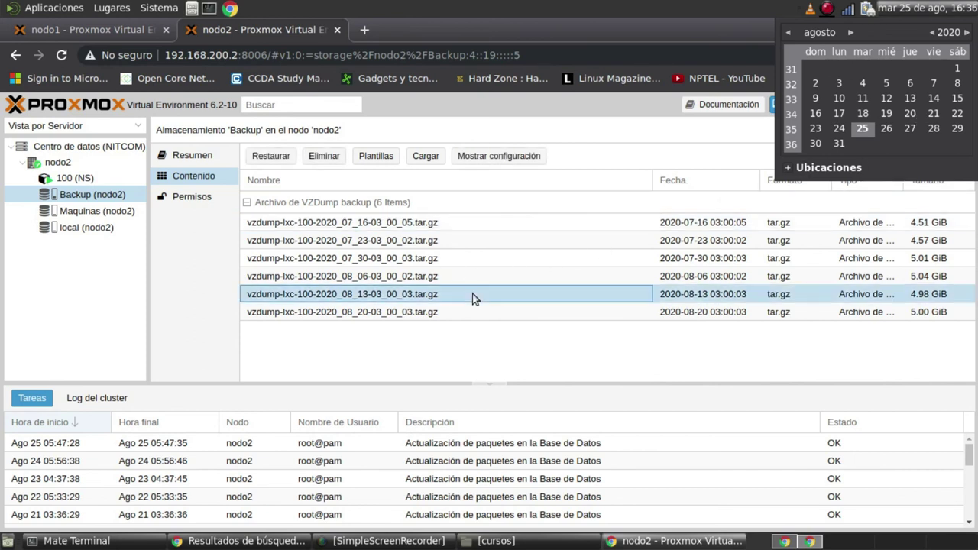
# Step: Close the calendar and delete the backup vzdump-lxc-100-2020_07_16-03_00_05.tar.gz from the Backup storage
pyautogui.click(454, 228)
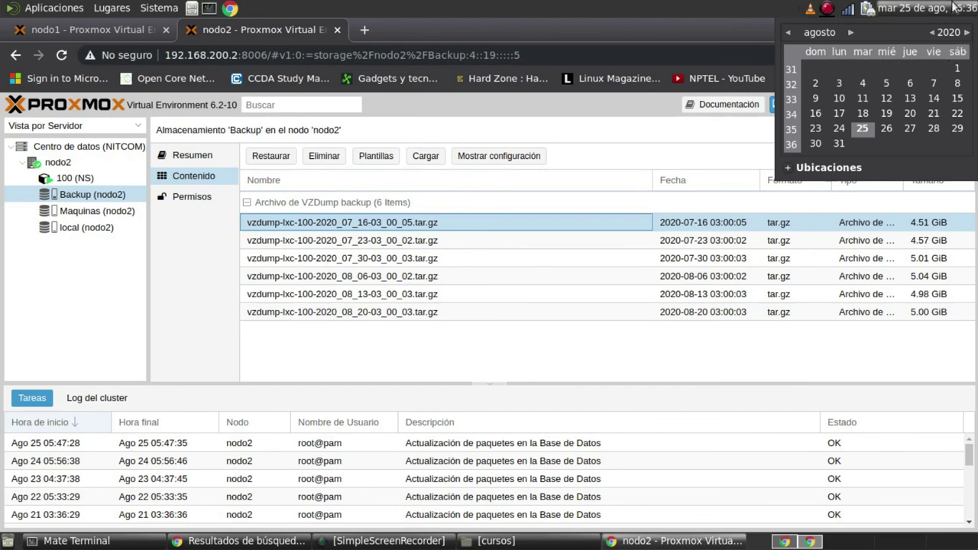
pyautogui.click(920, 9)
pyautogui.click(327, 155)
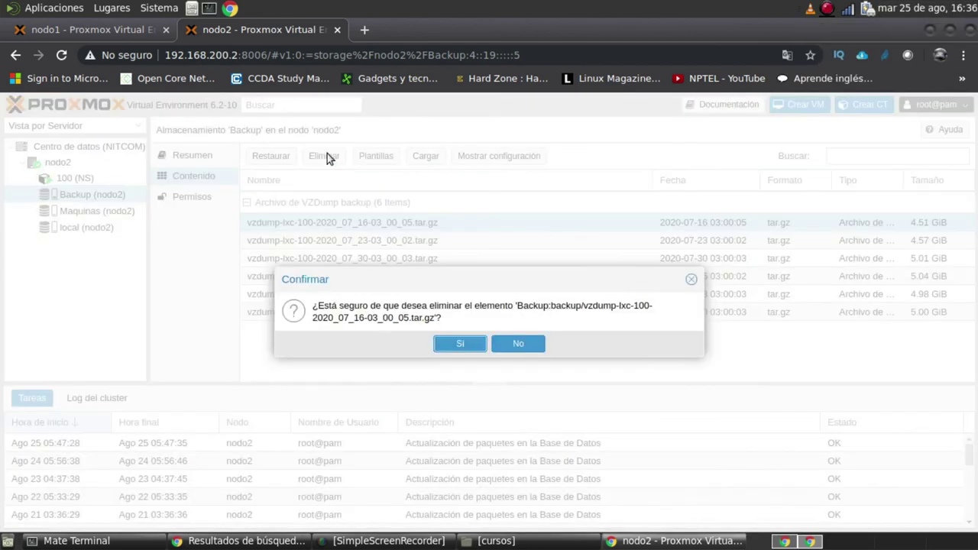
pyautogui.click(460, 346)
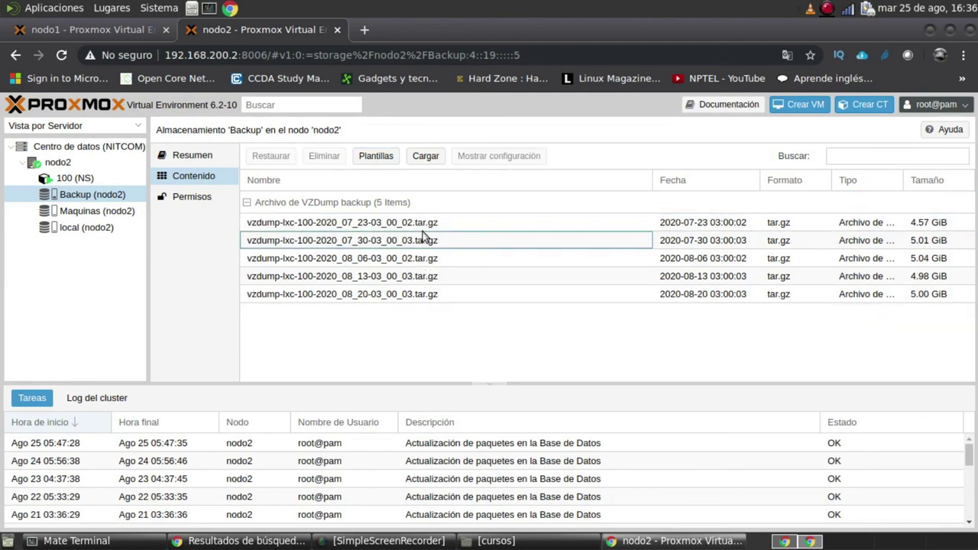
# Step: Delete the backup vzdump-lxc-100-2020_07_23-03_00_02.tar.gz from the Backup storage
pyautogui.click(426, 224)
pyautogui.press('Down')
pyautogui.press('Down')
pyautogui.press('Up')
pyautogui.press('Up')
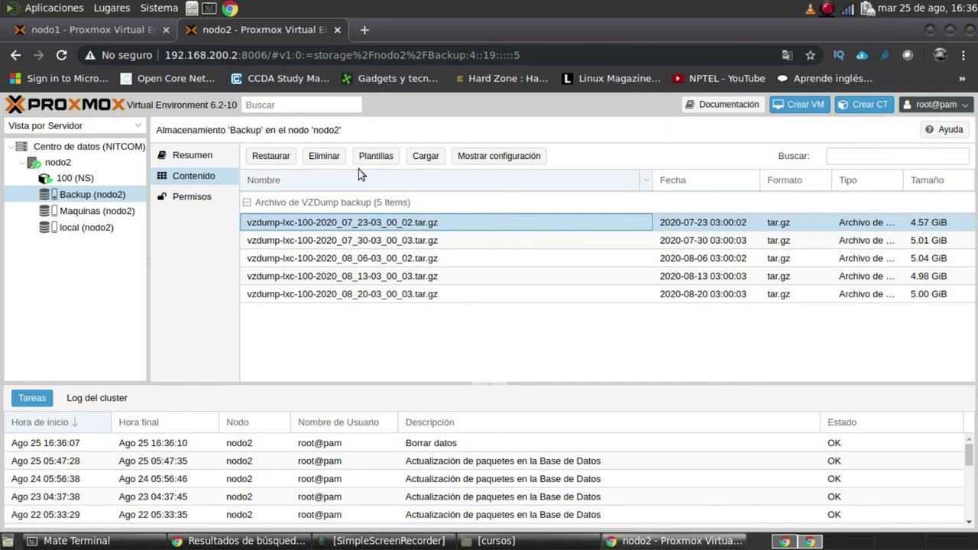
pyautogui.click(326, 157)
pyautogui.click(450, 341)
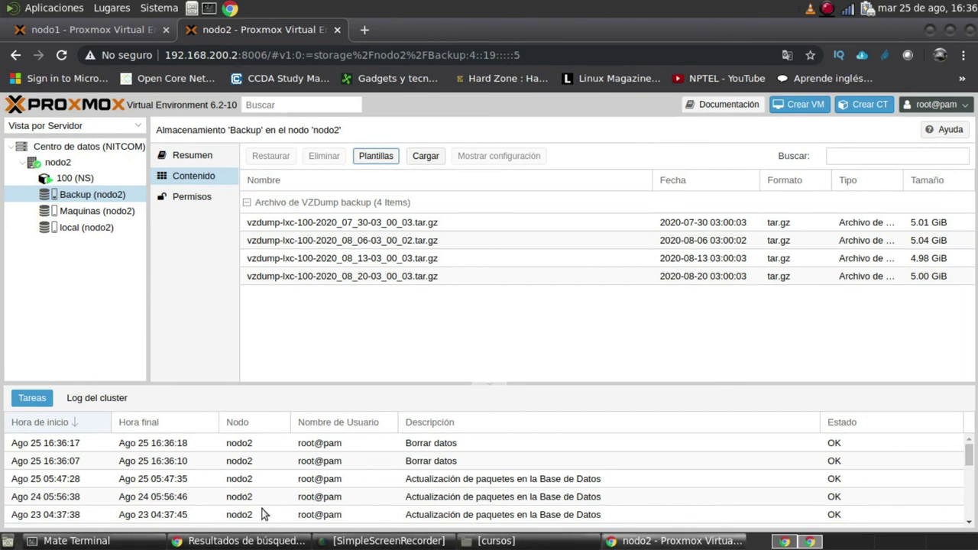
pyautogui.click(385, 540)
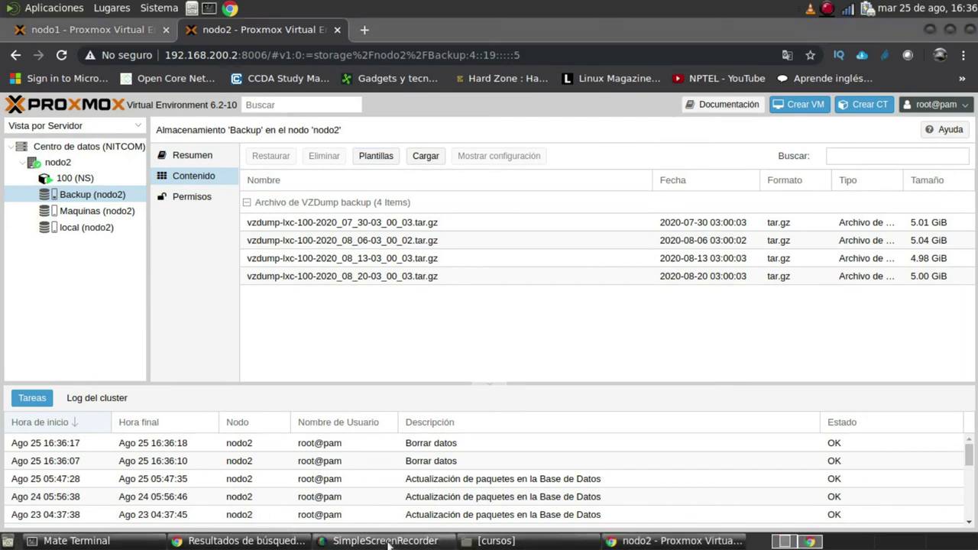